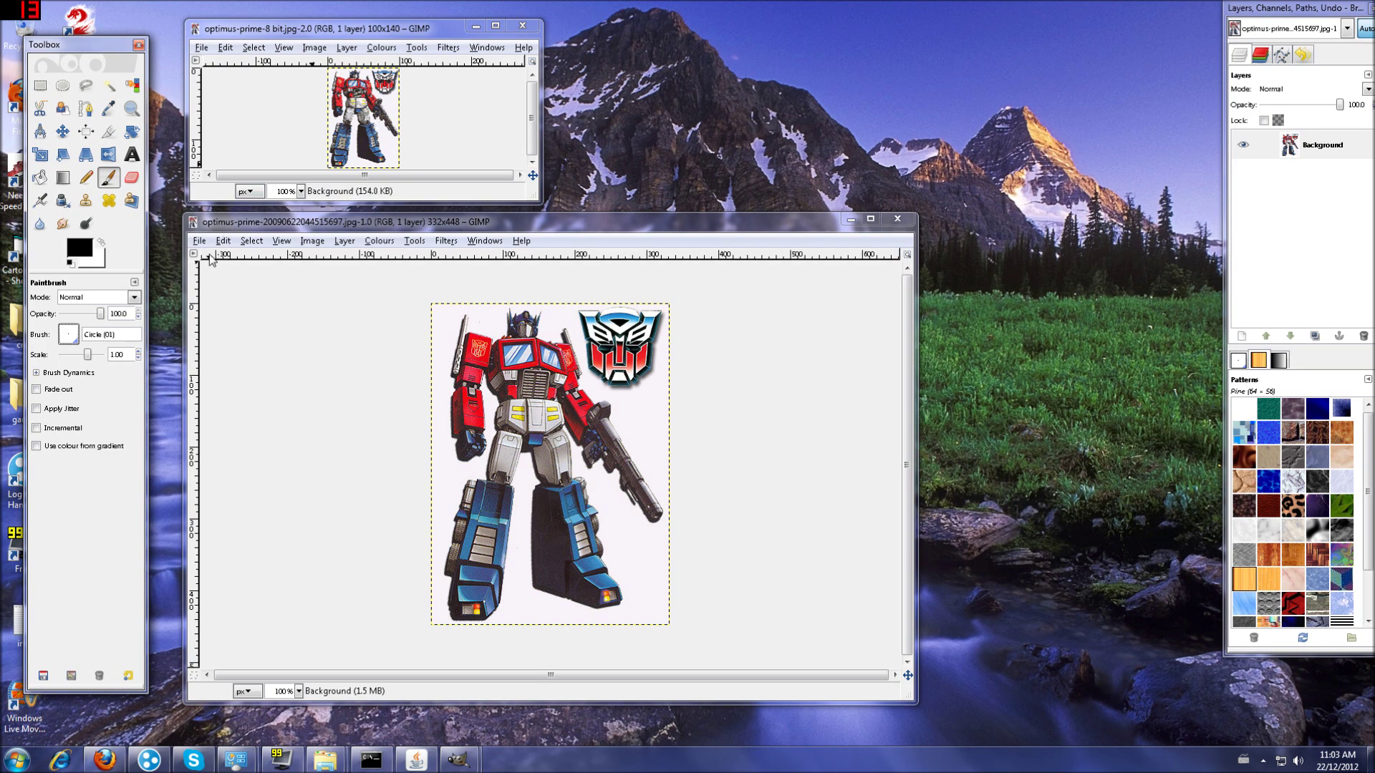
Scale the large robot image down to a width of 100 pixels, keeping its proportions
left_click(313, 242)
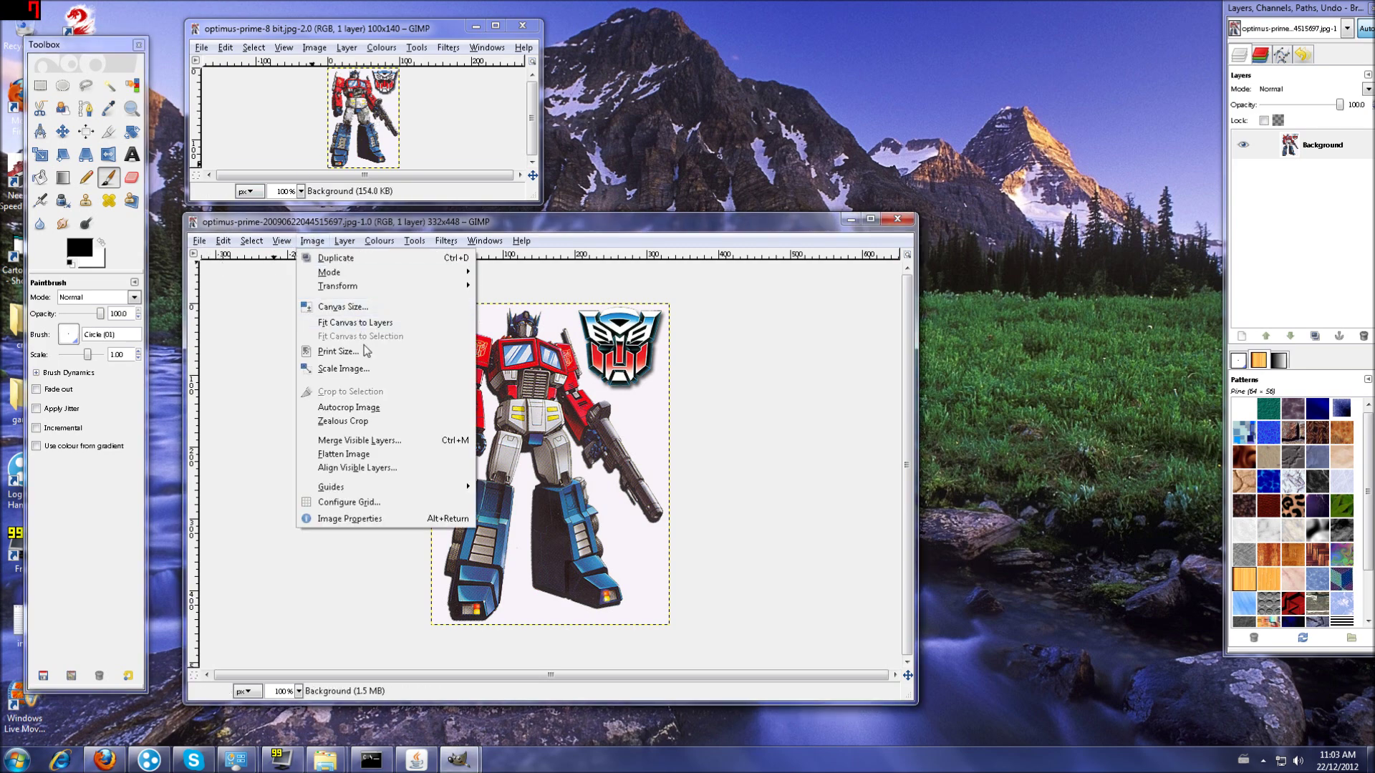
left_click(344, 369)
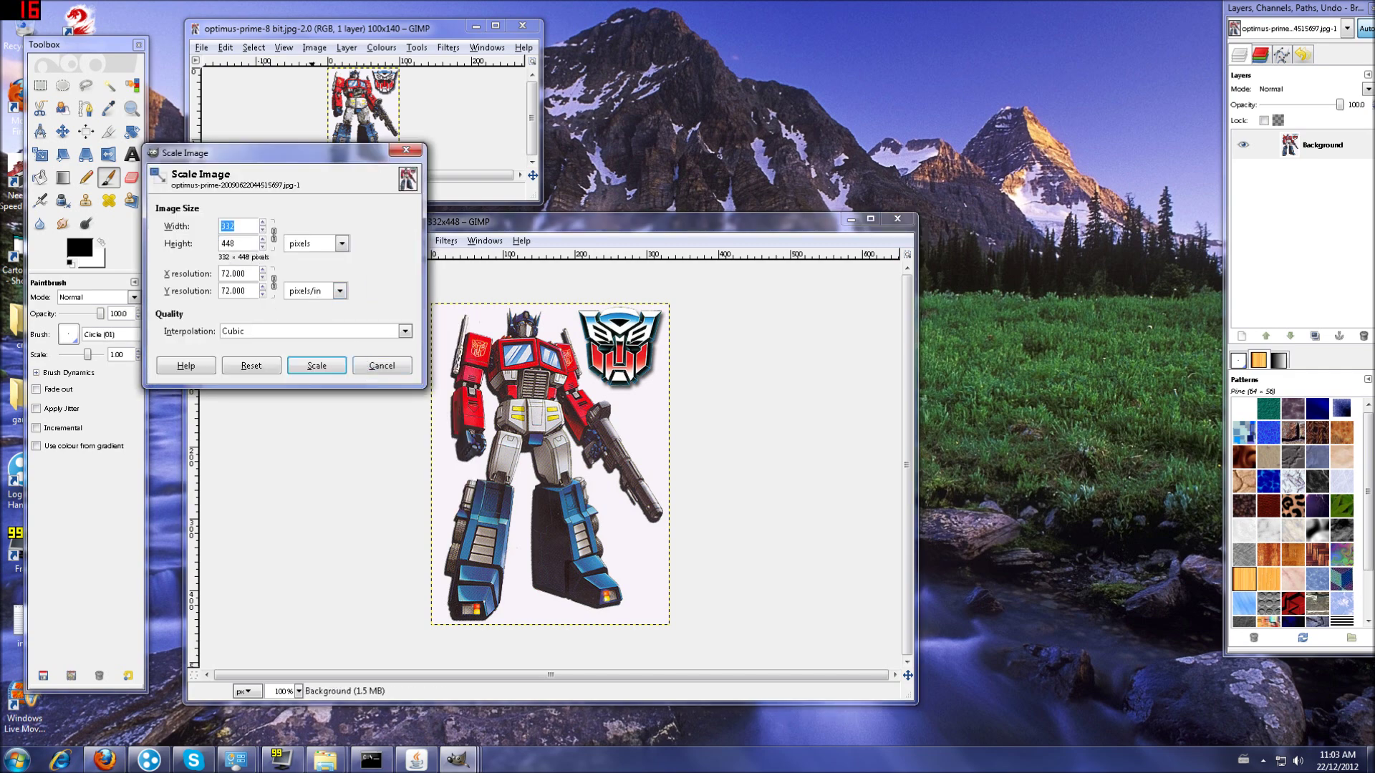
type("100")
left_click(240, 243)
left_click(318, 366)
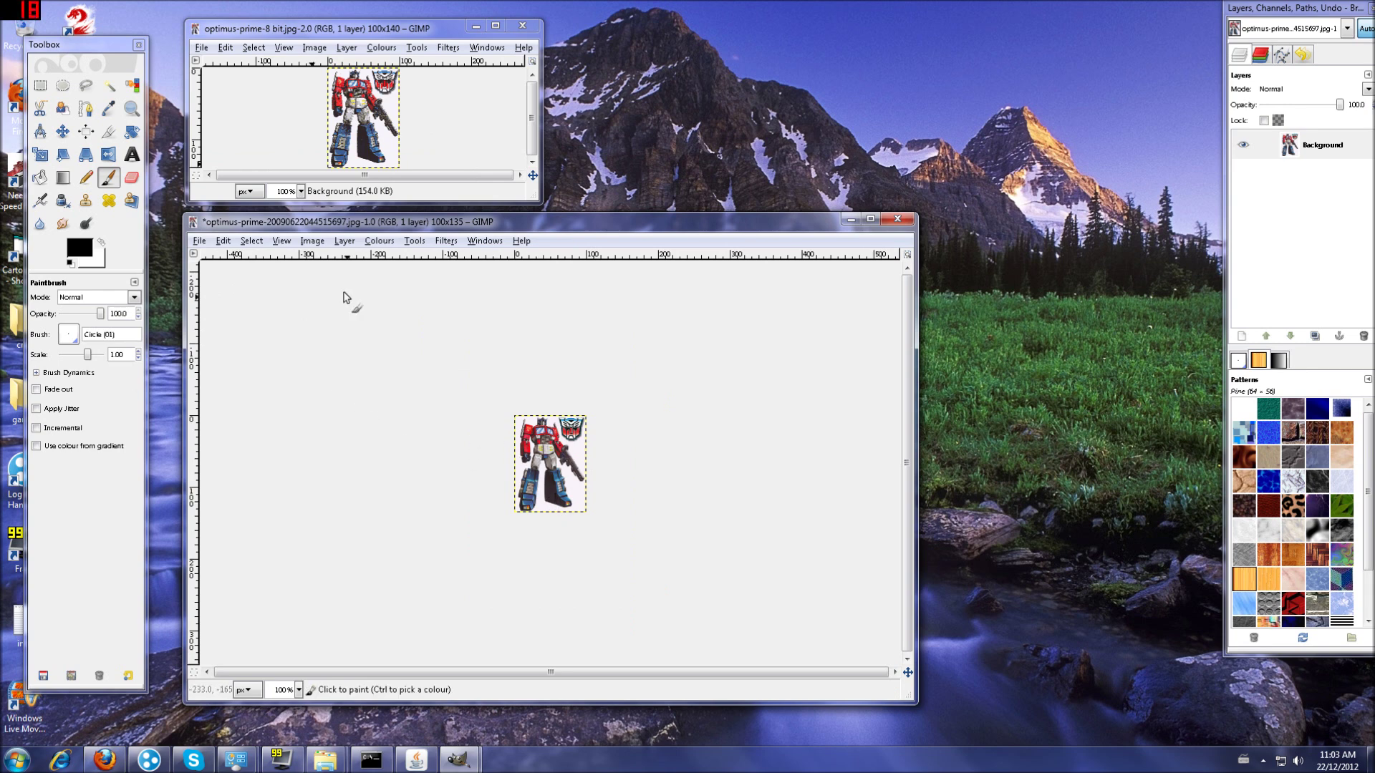
Turn on the grid display for the scaled robot image
left_click(308, 244)
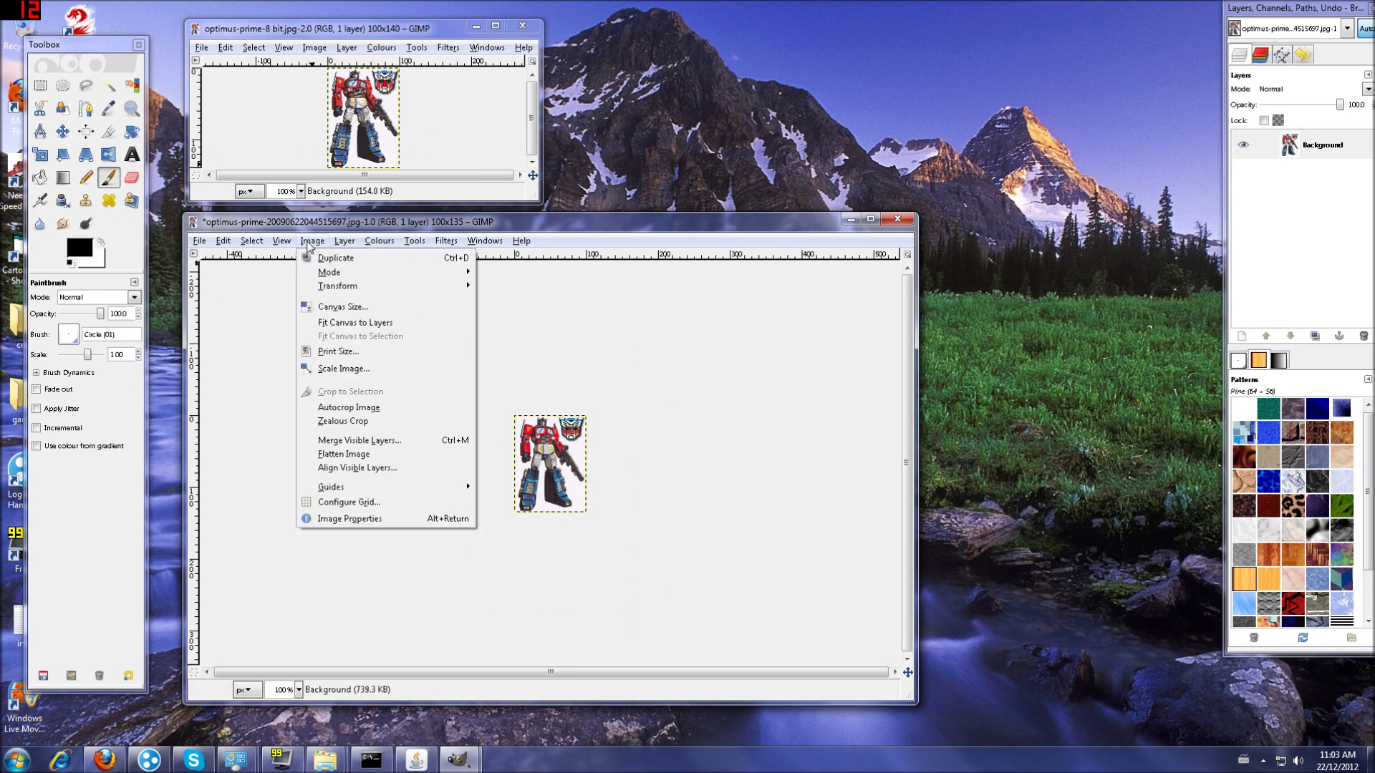
mouse_move(283, 243)
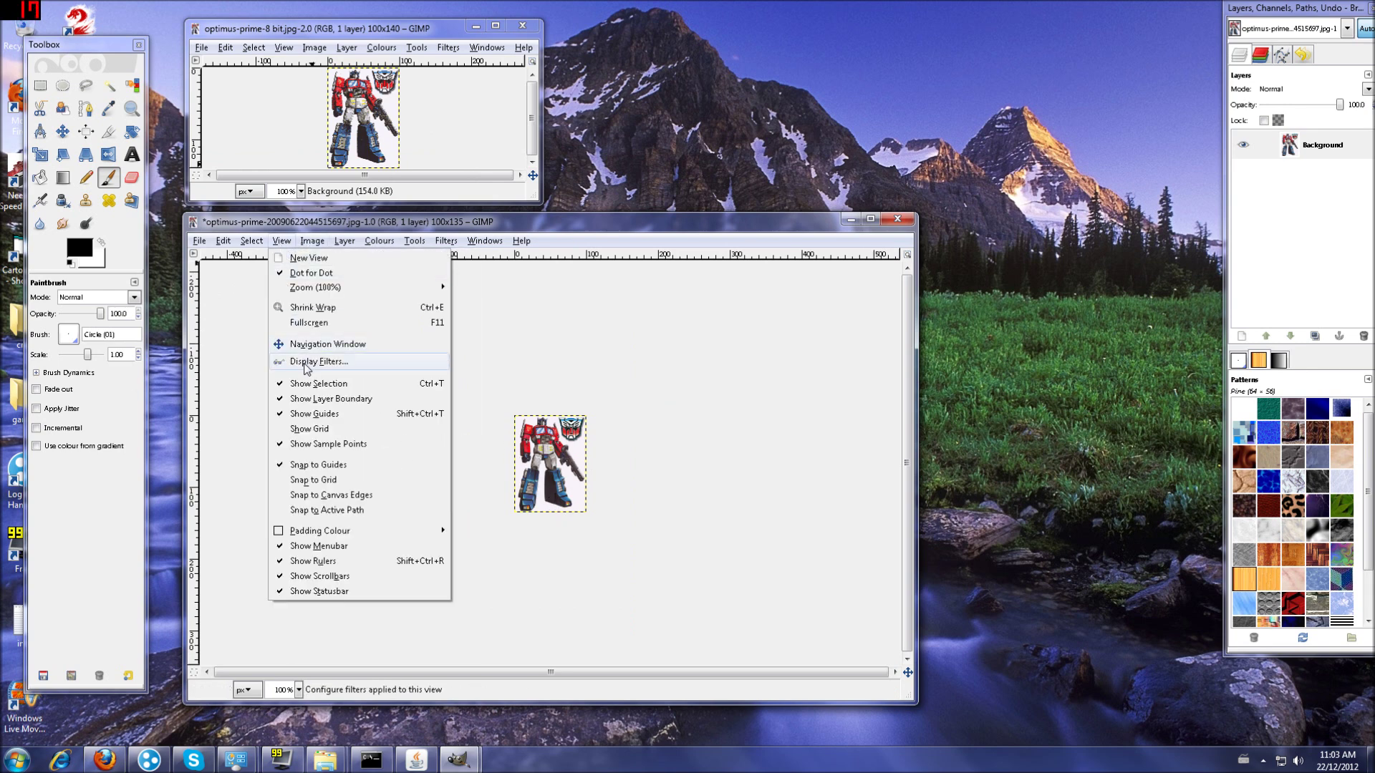
left_click(323, 430)
Set the image grid spacing to 1 pixel in width and height
left_click(311, 244)
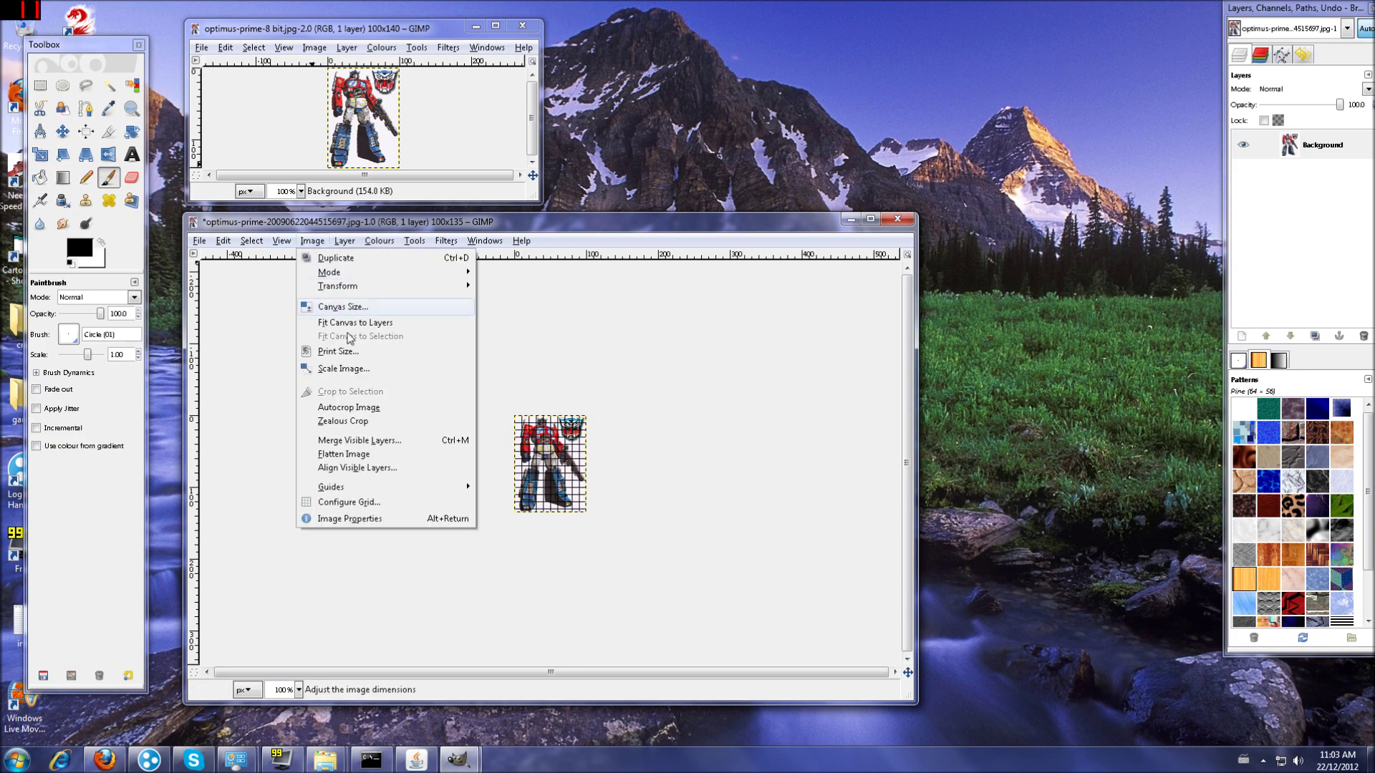
left_click(372, 503)
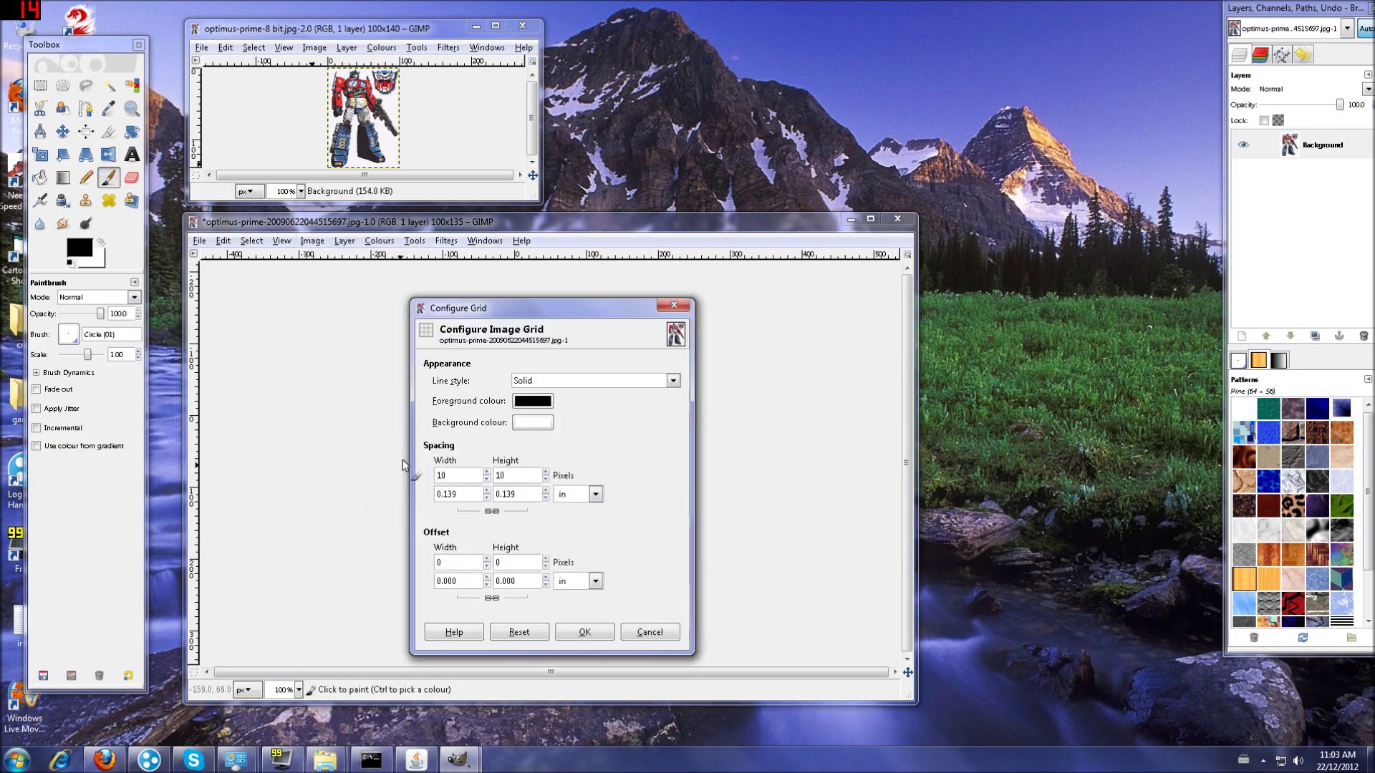
key("BackSpace")
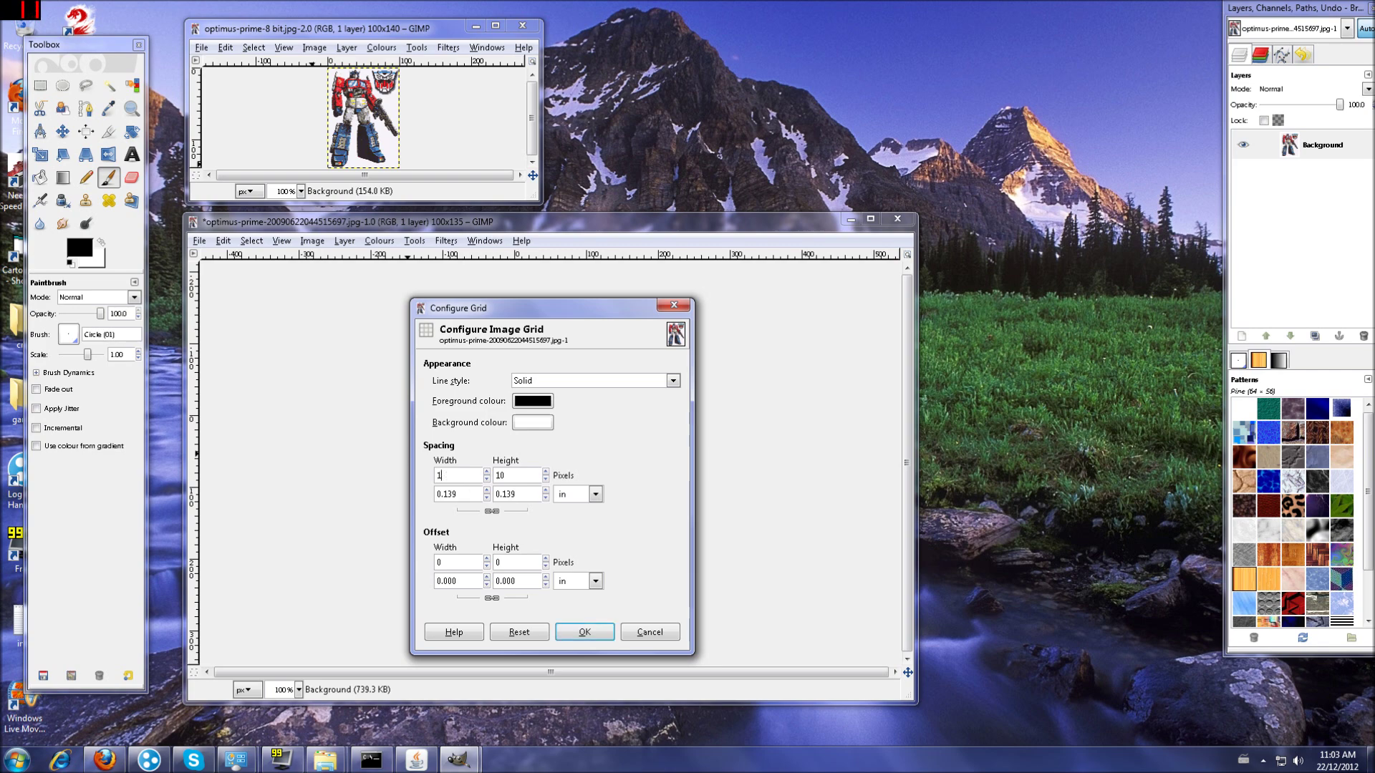
left_click(530, 477)
left_click(563, 628)
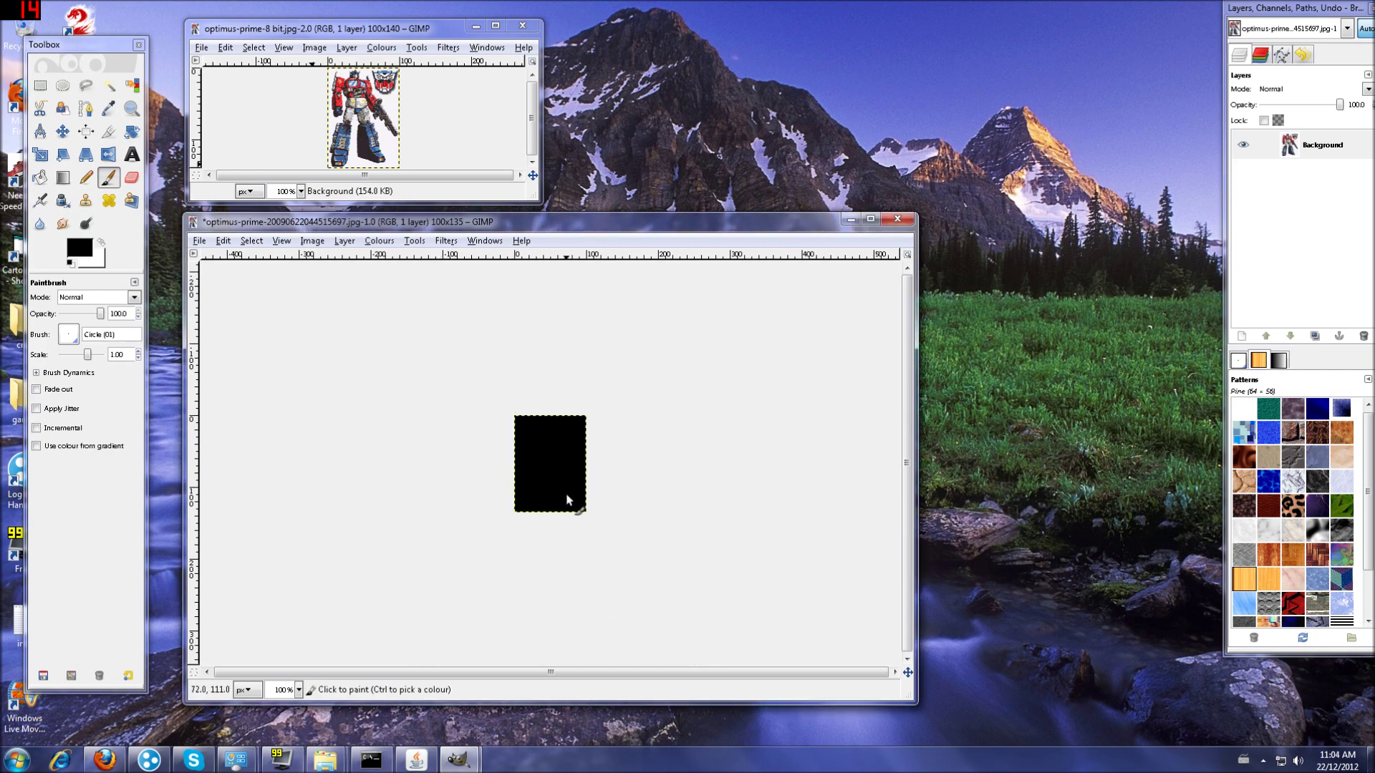
Magnify the robot image to 1600% and examine its individual grid pixels from the head down to the legs
left_click(281, 242)
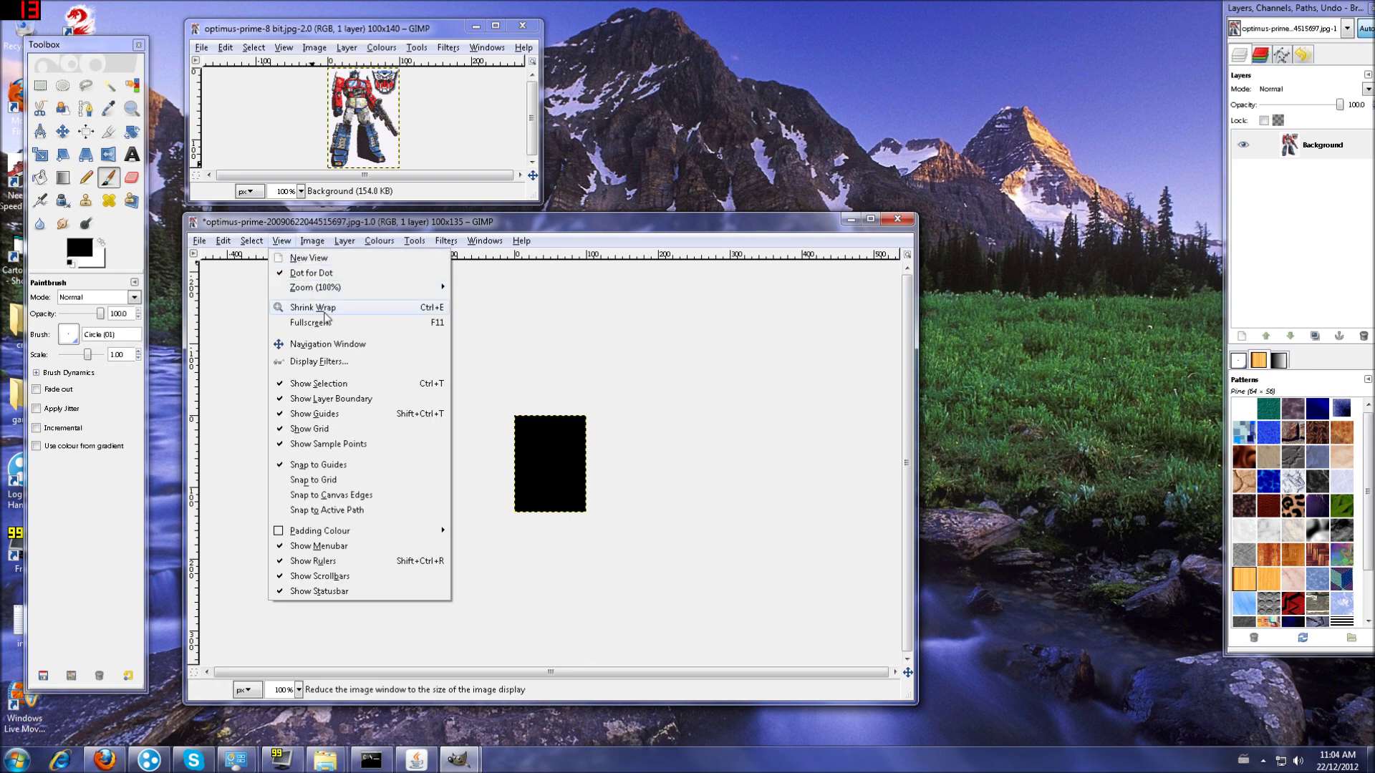
mouse_move(373, 287)
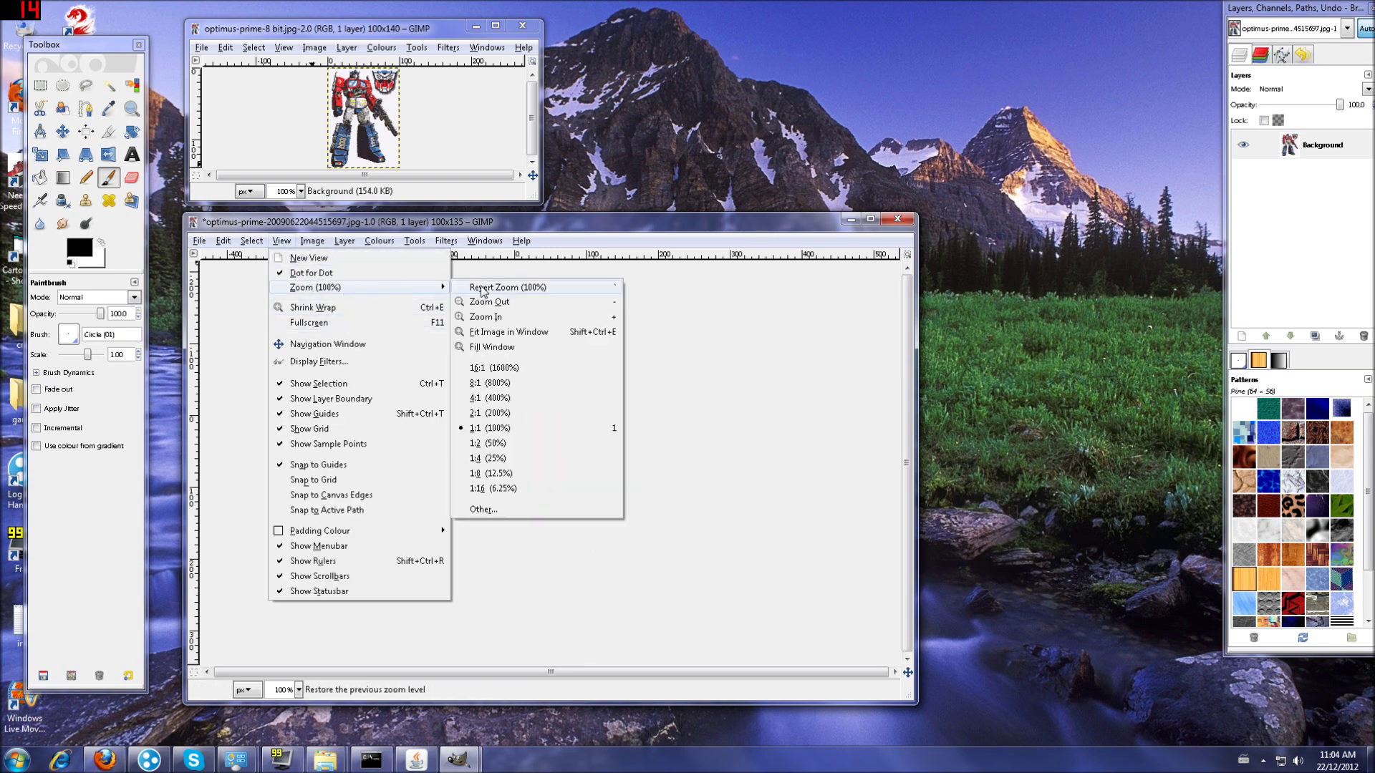
left_click(528, 384)
scroll(515, 389, "up", 5)
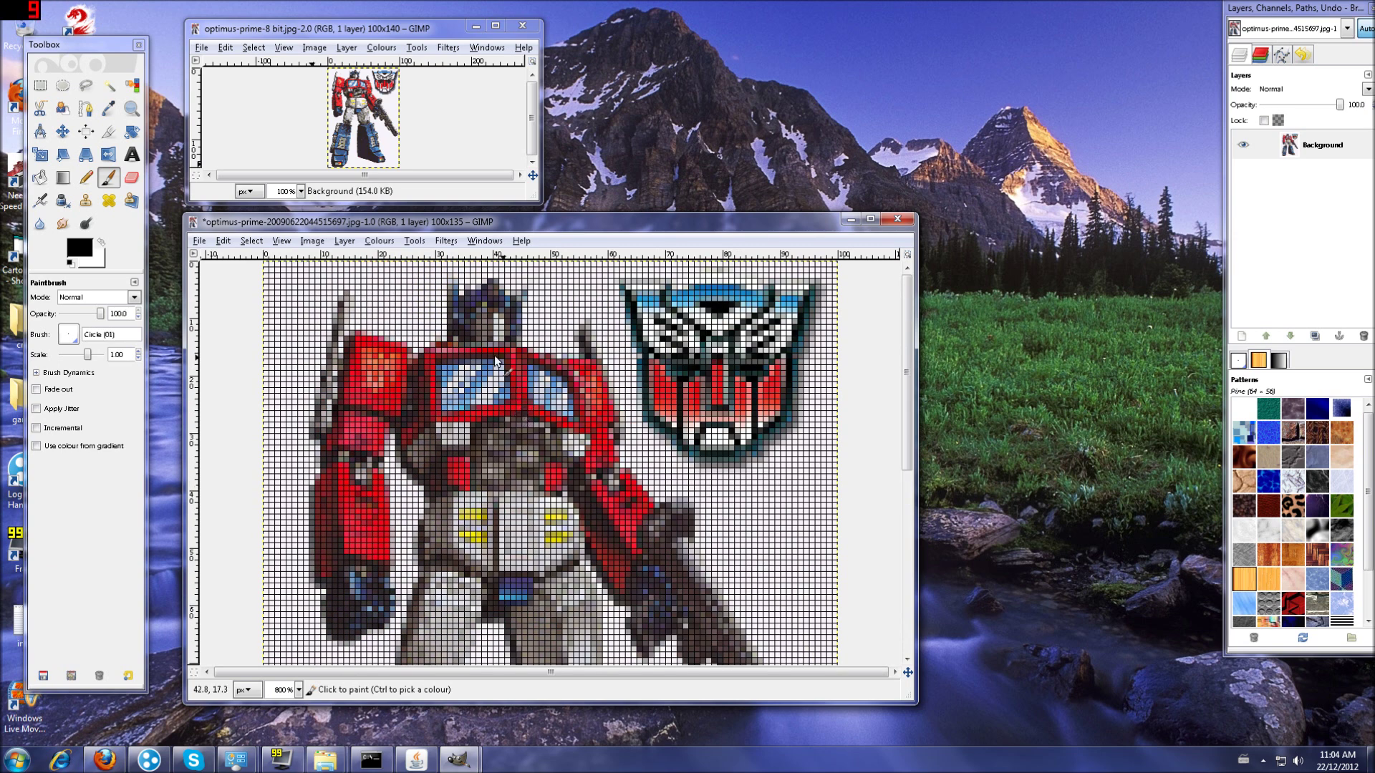
left_click(284, 241)
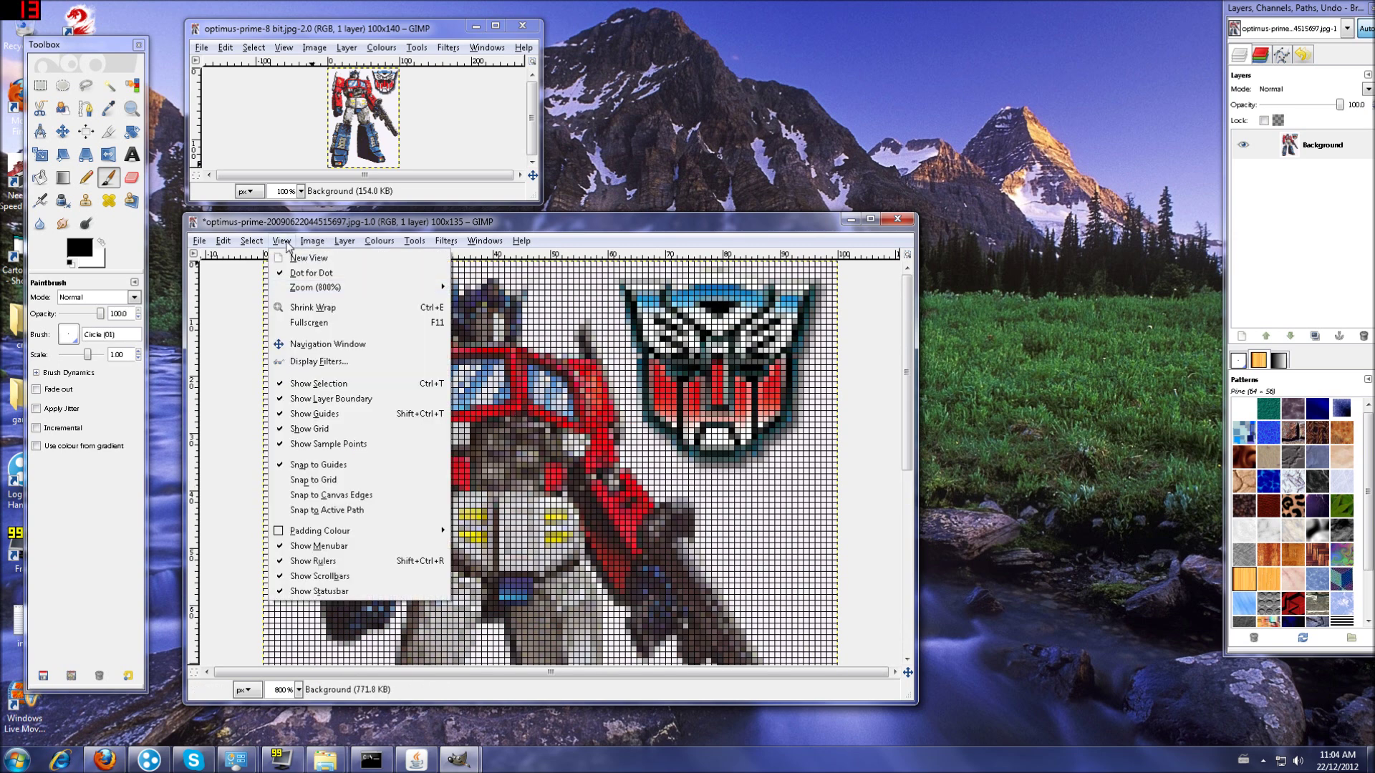
mouse_move(391, 288)
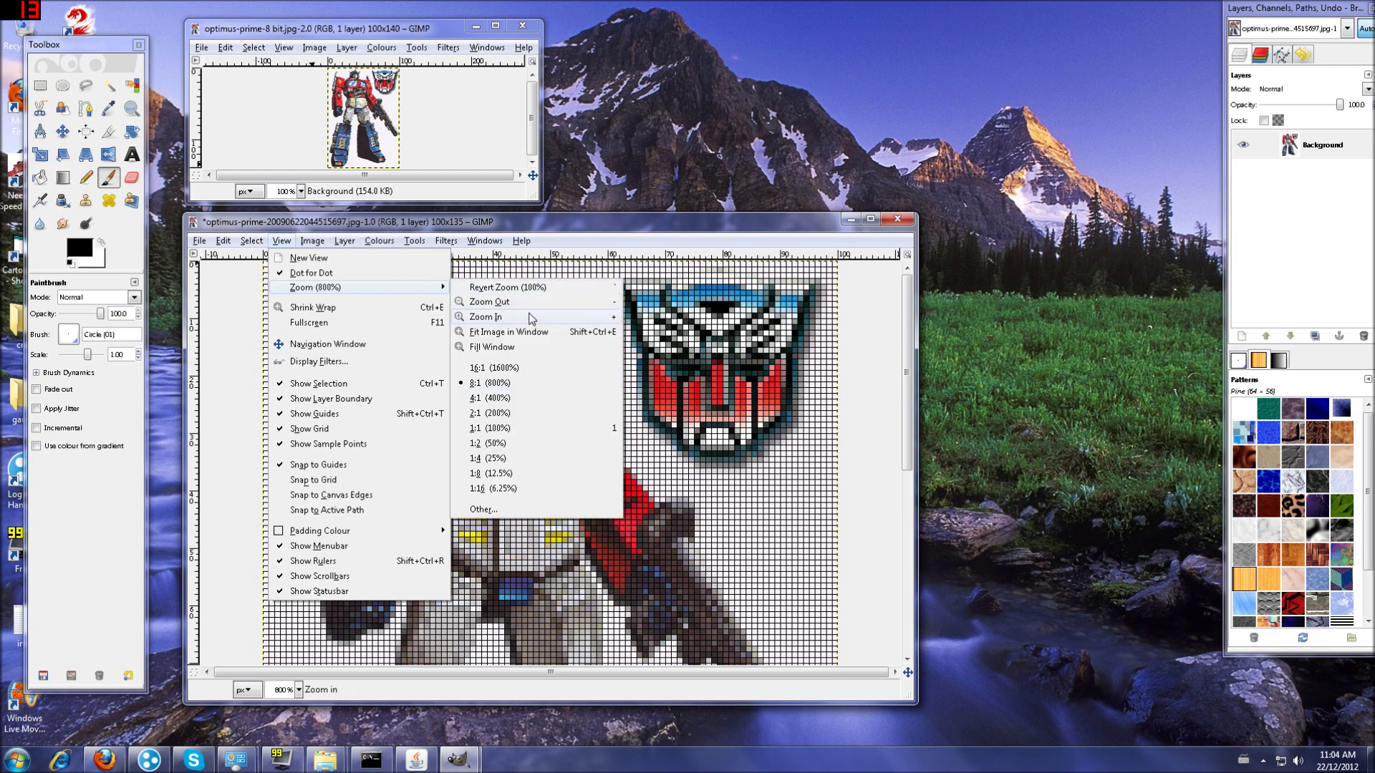
left_click(528, 368)
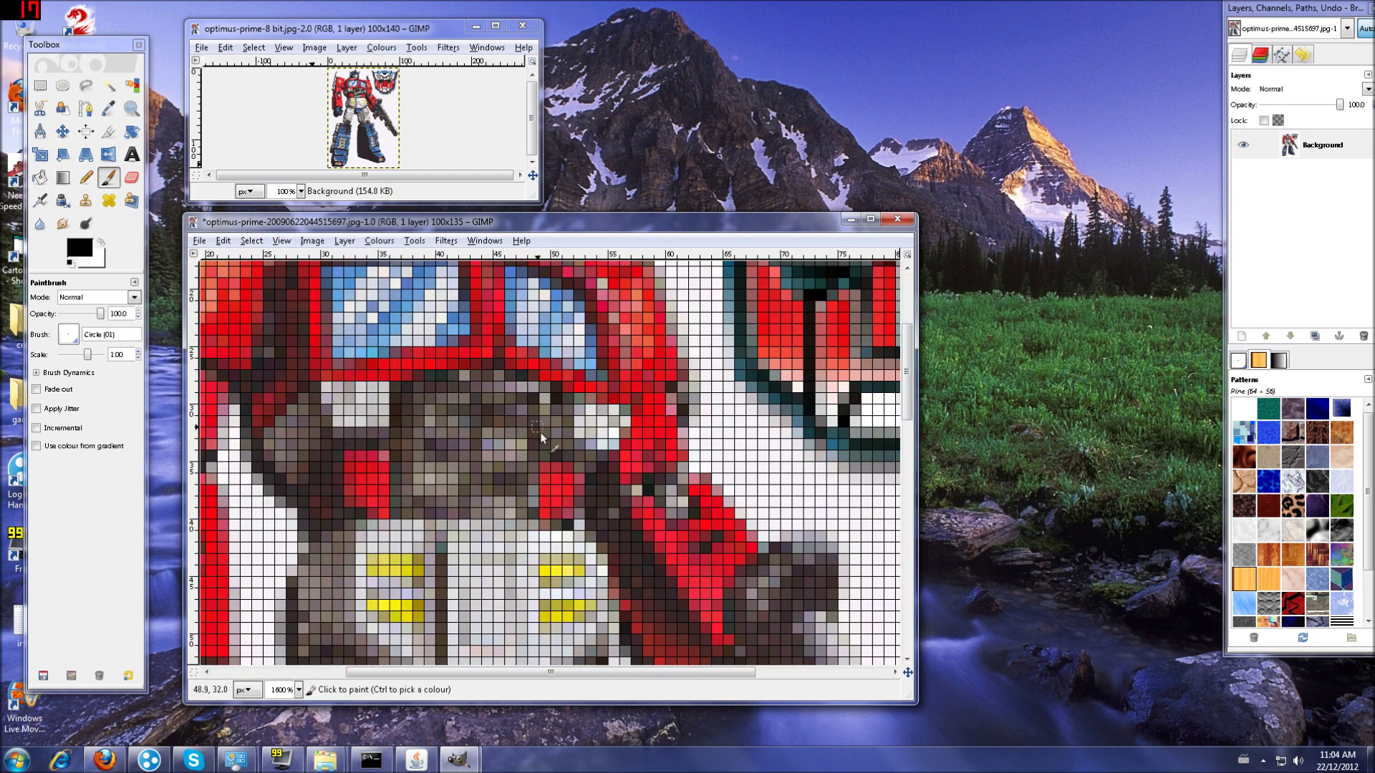
scroll(548, 461, "up", 3)
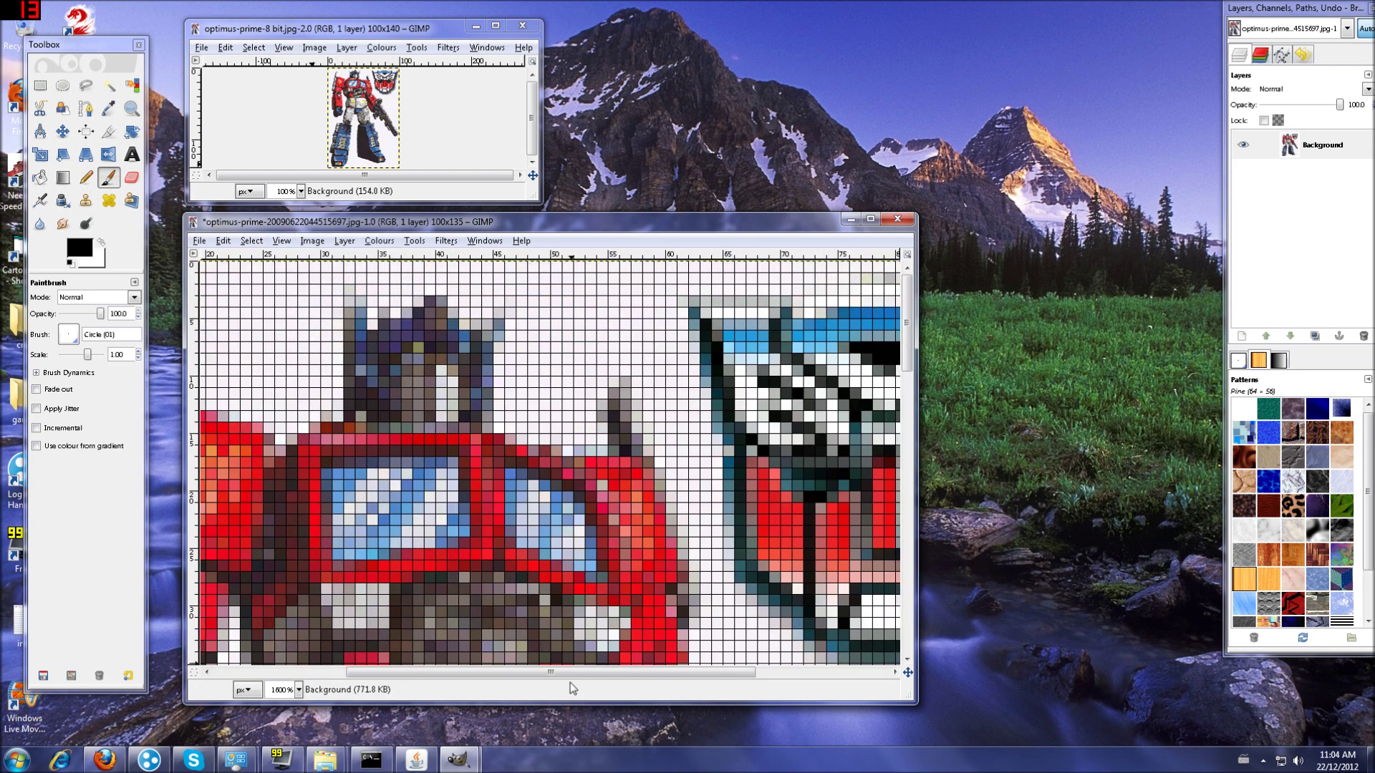
left_click_drag(573, 673, 496, 669)
scroll(570, 361, "down", 3)
scroll(570, 361, "down", 18)
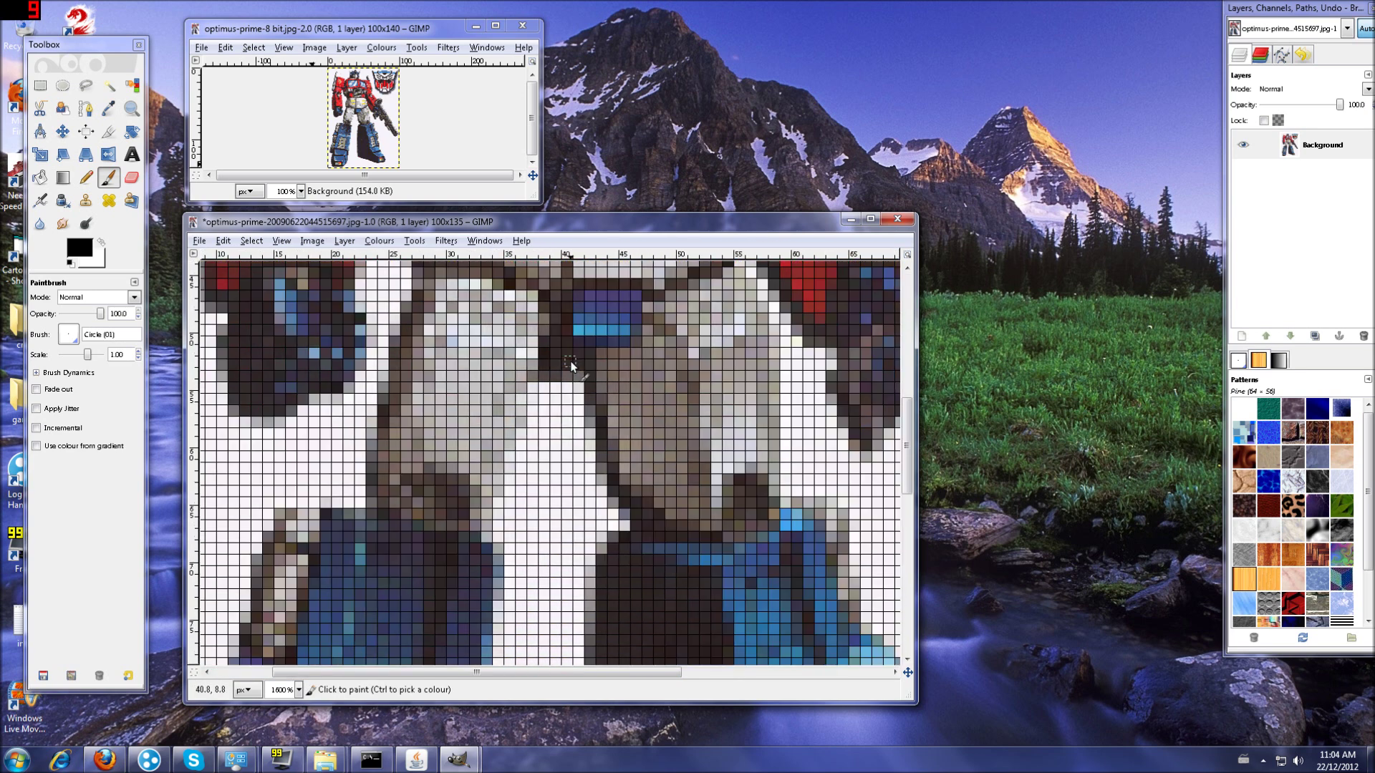
scroll(567, 372, "up", 17)
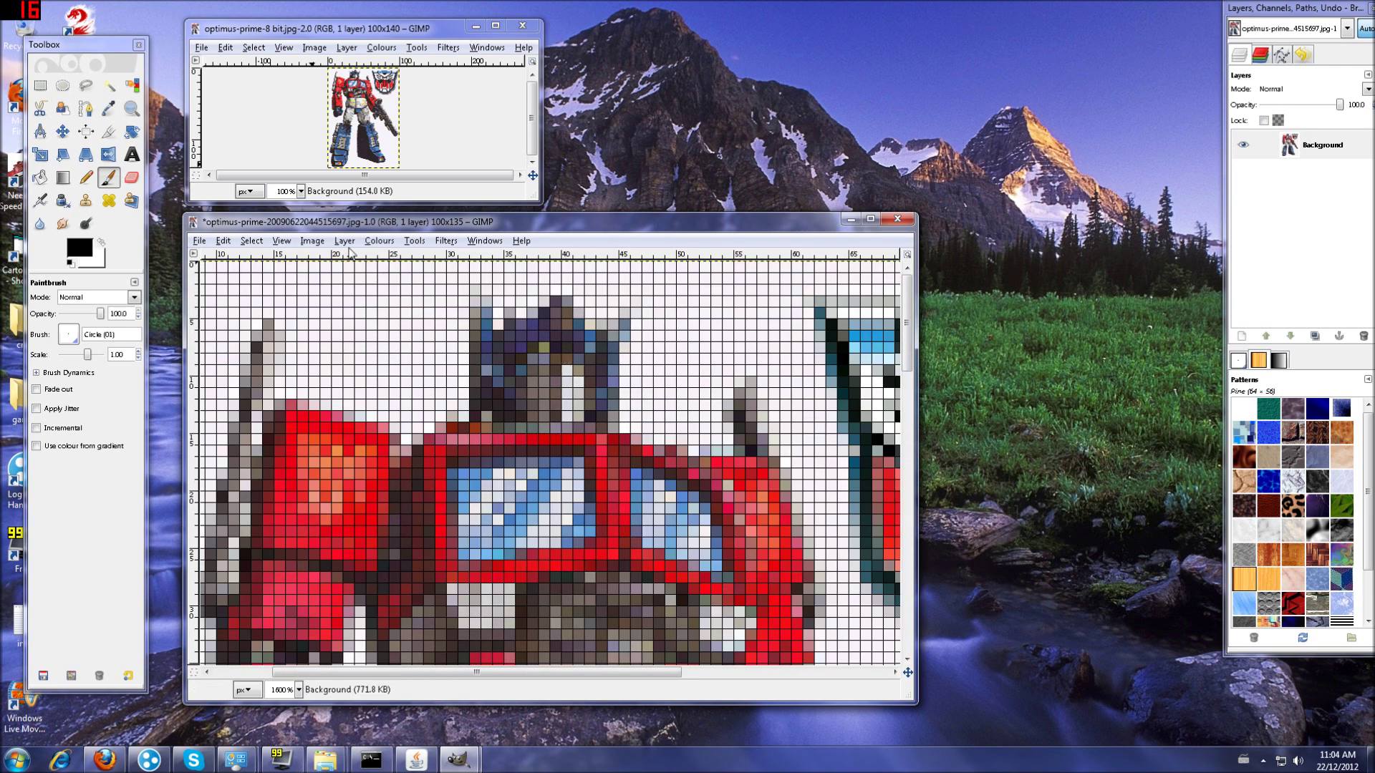
left_click(379, 242)
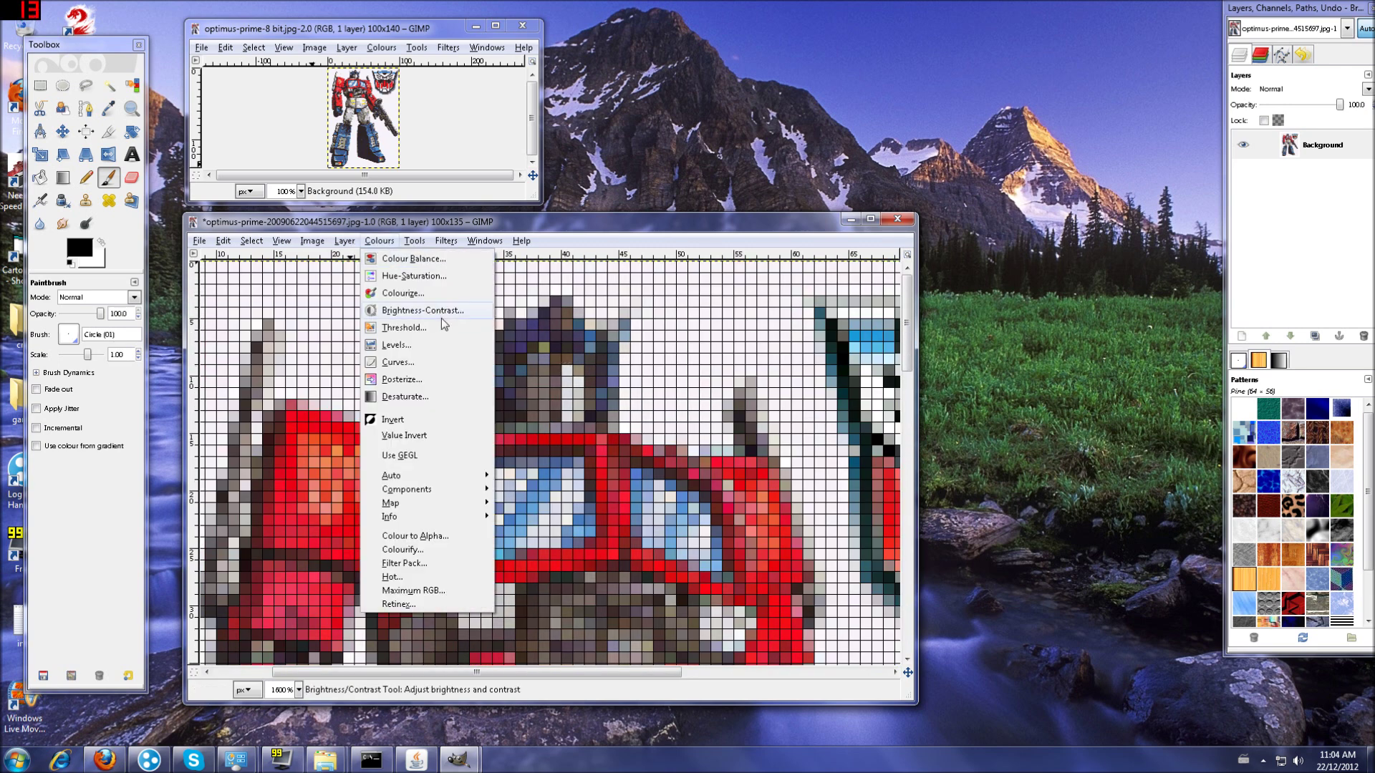
mouse_move(455, 521)
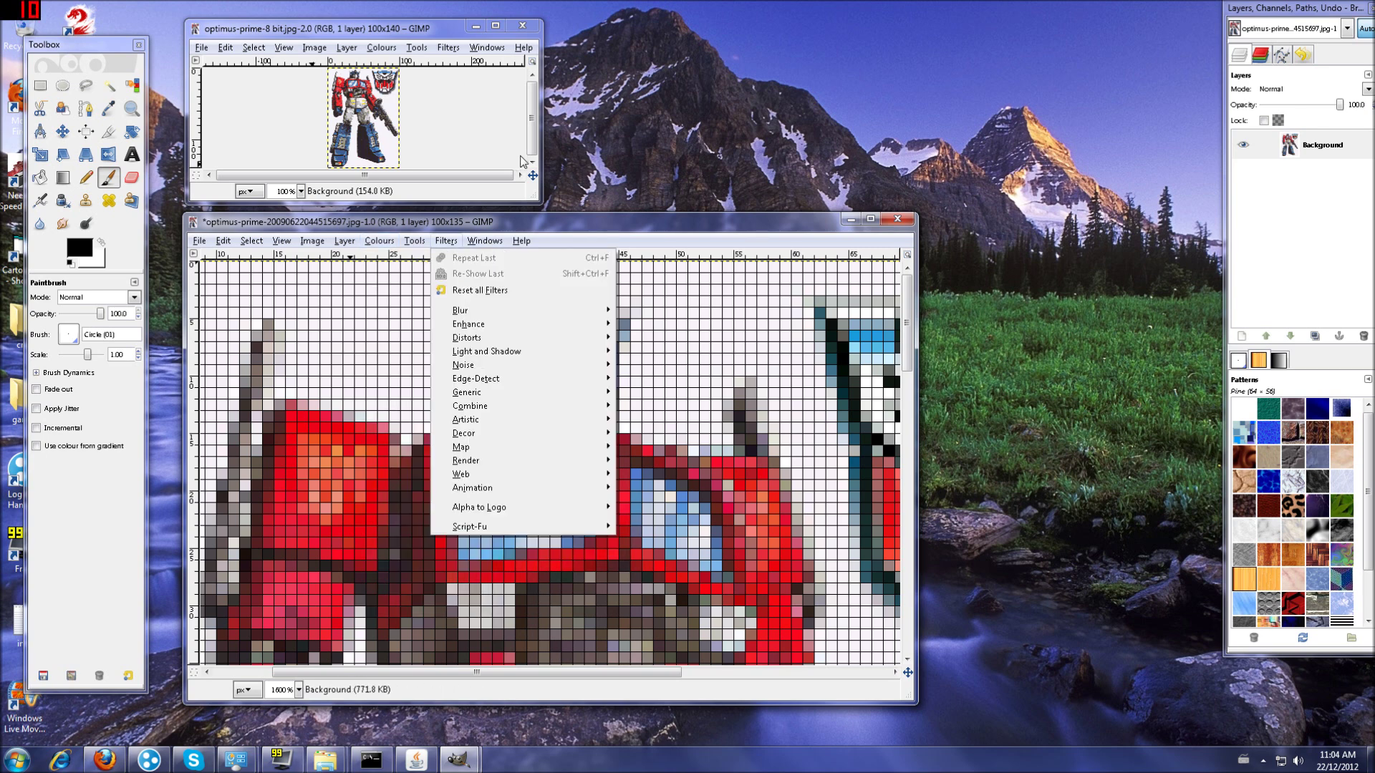
mouse_move(329, 247)
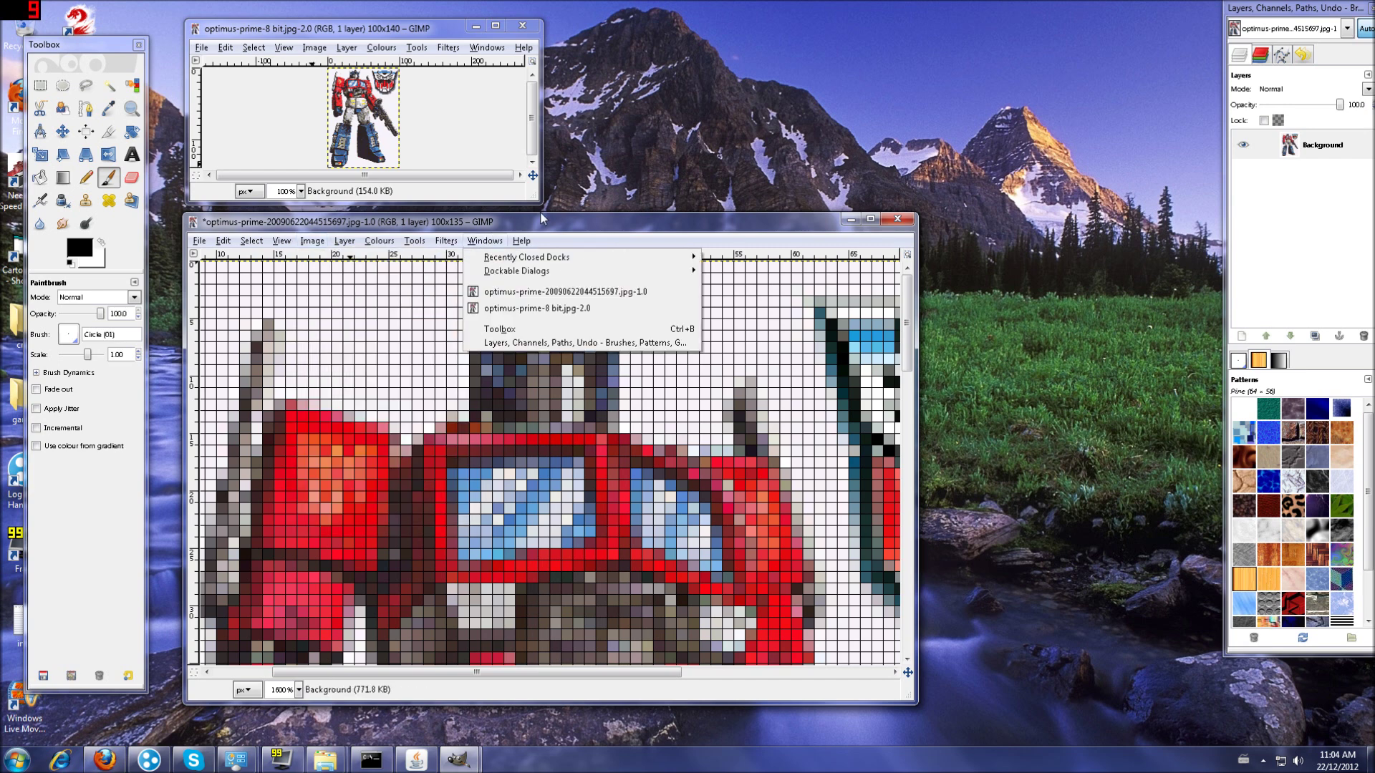
left_click(600, 464)
left_click(665, 488)
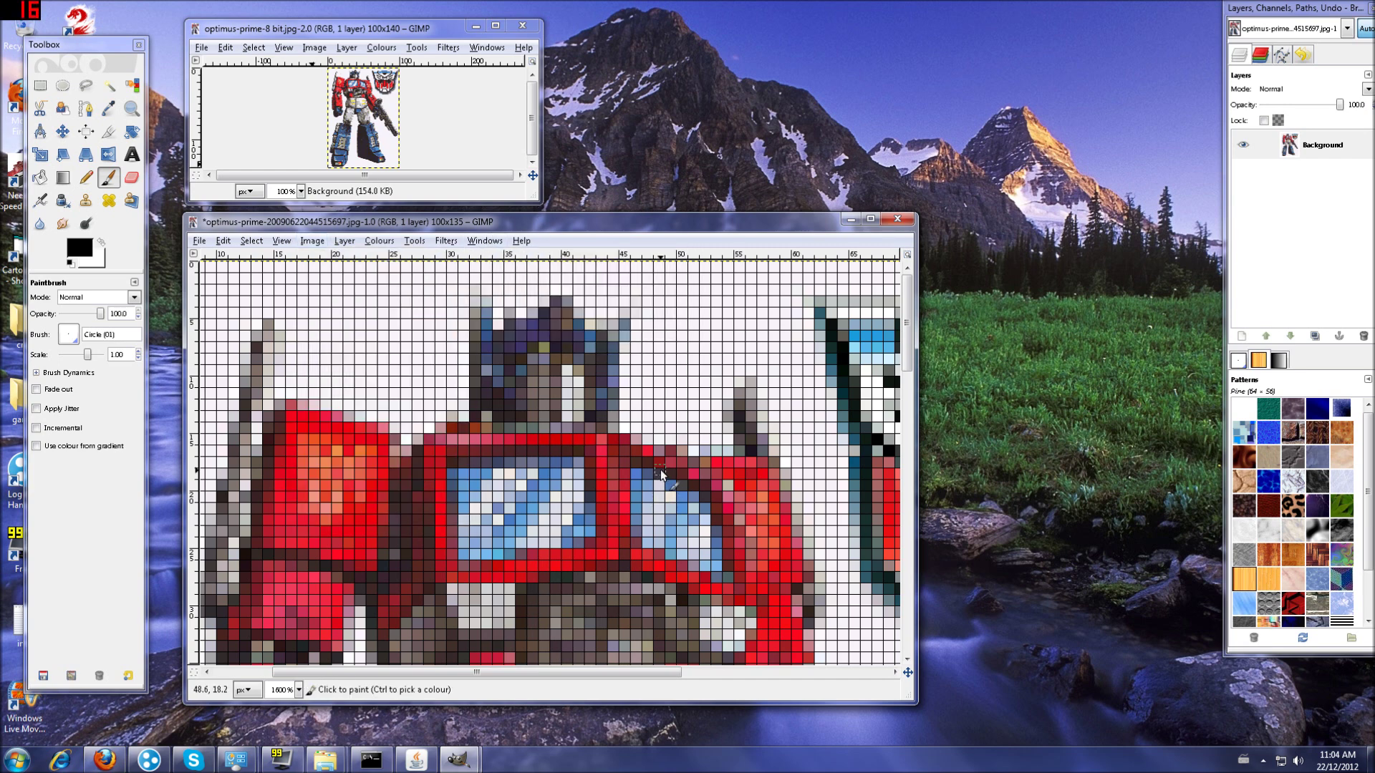
Examine the pixelated robot's shading and outline from the head and shoulders down to the feet
left_click_drag(496, 671, 563, 675)
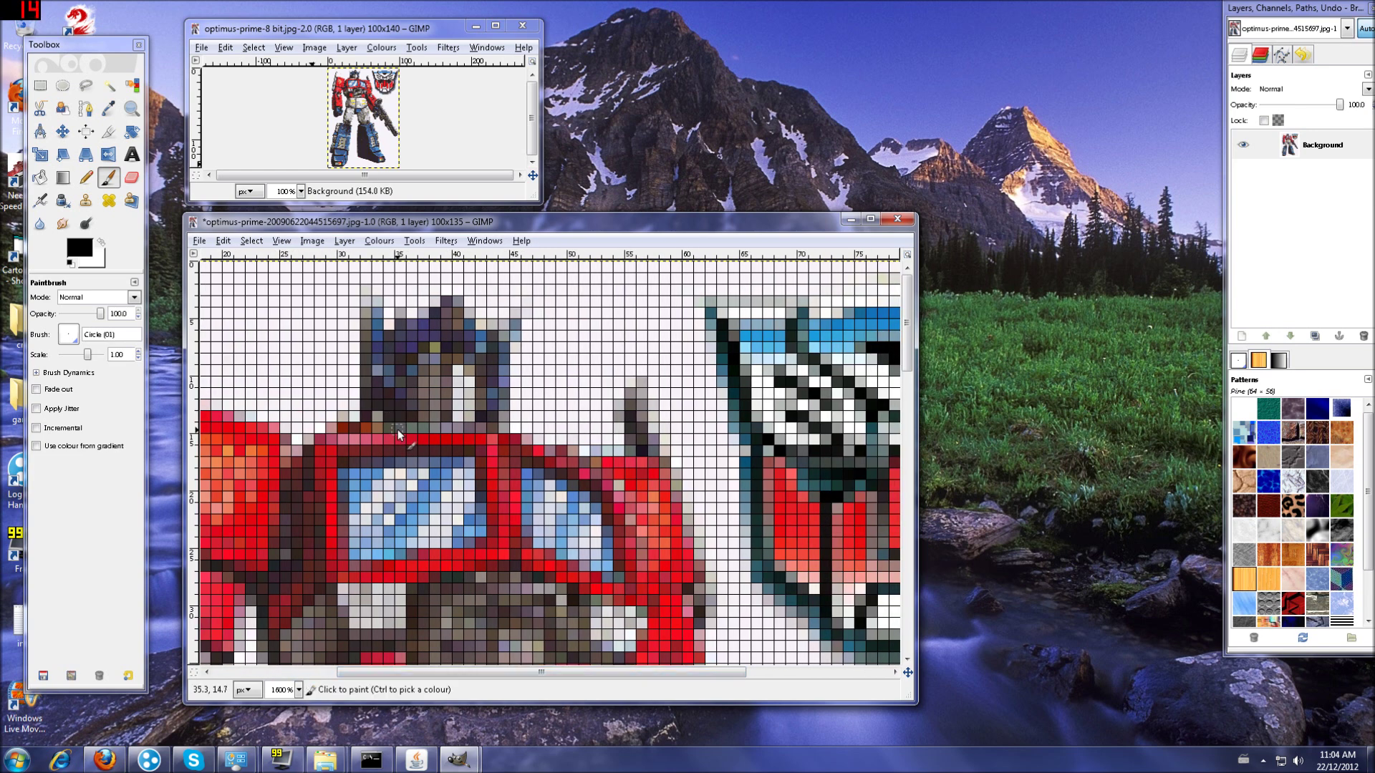
scroll(394, 427, "down", 3)
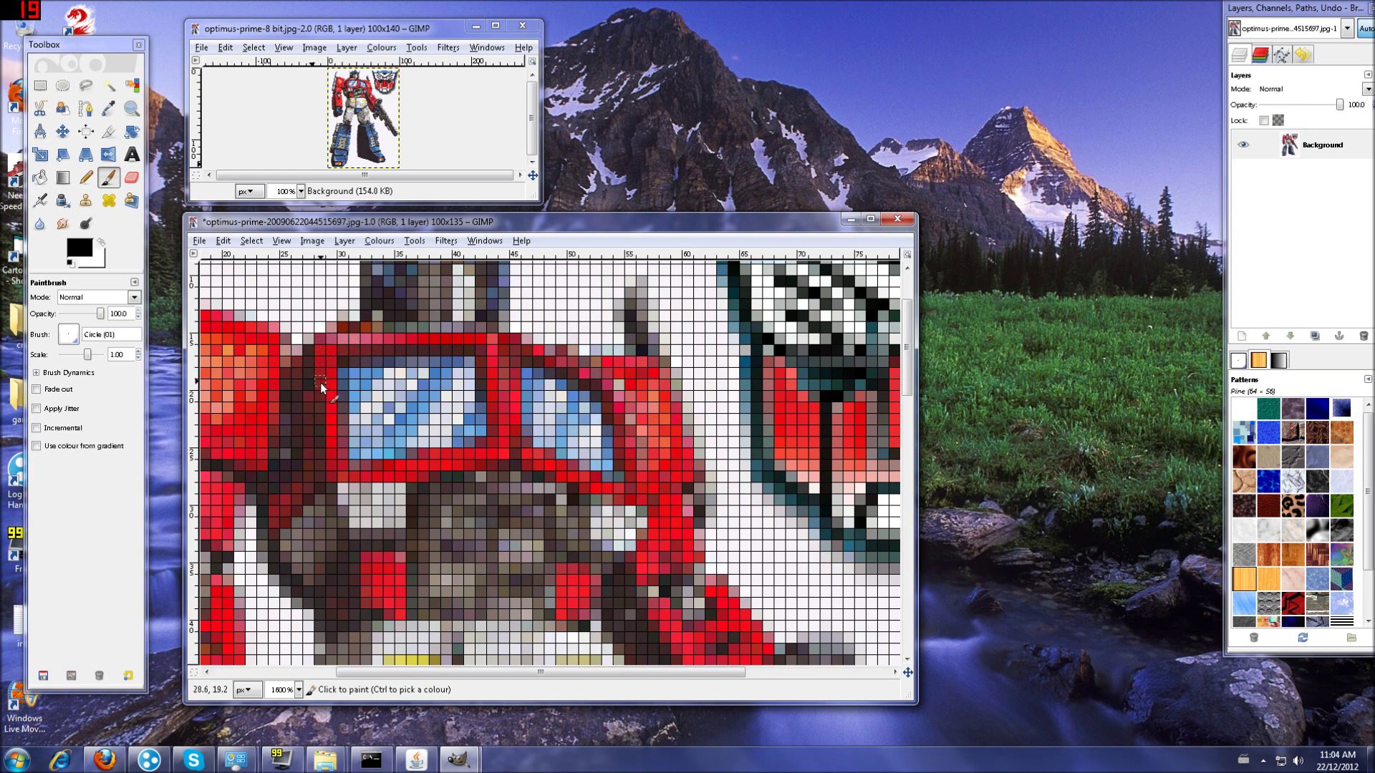
scroll(271, 496, "up", 3)
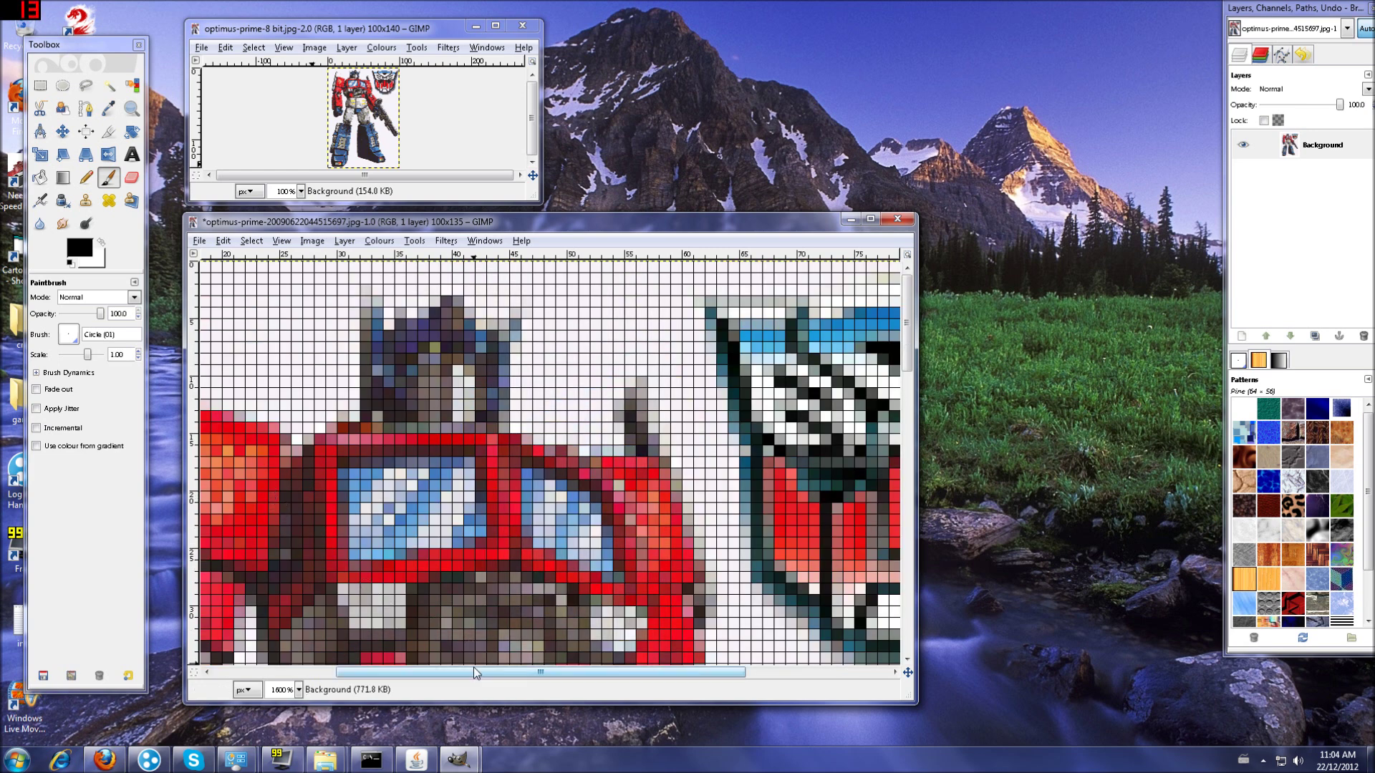
left_click_drag(474, 676, 267, 678)
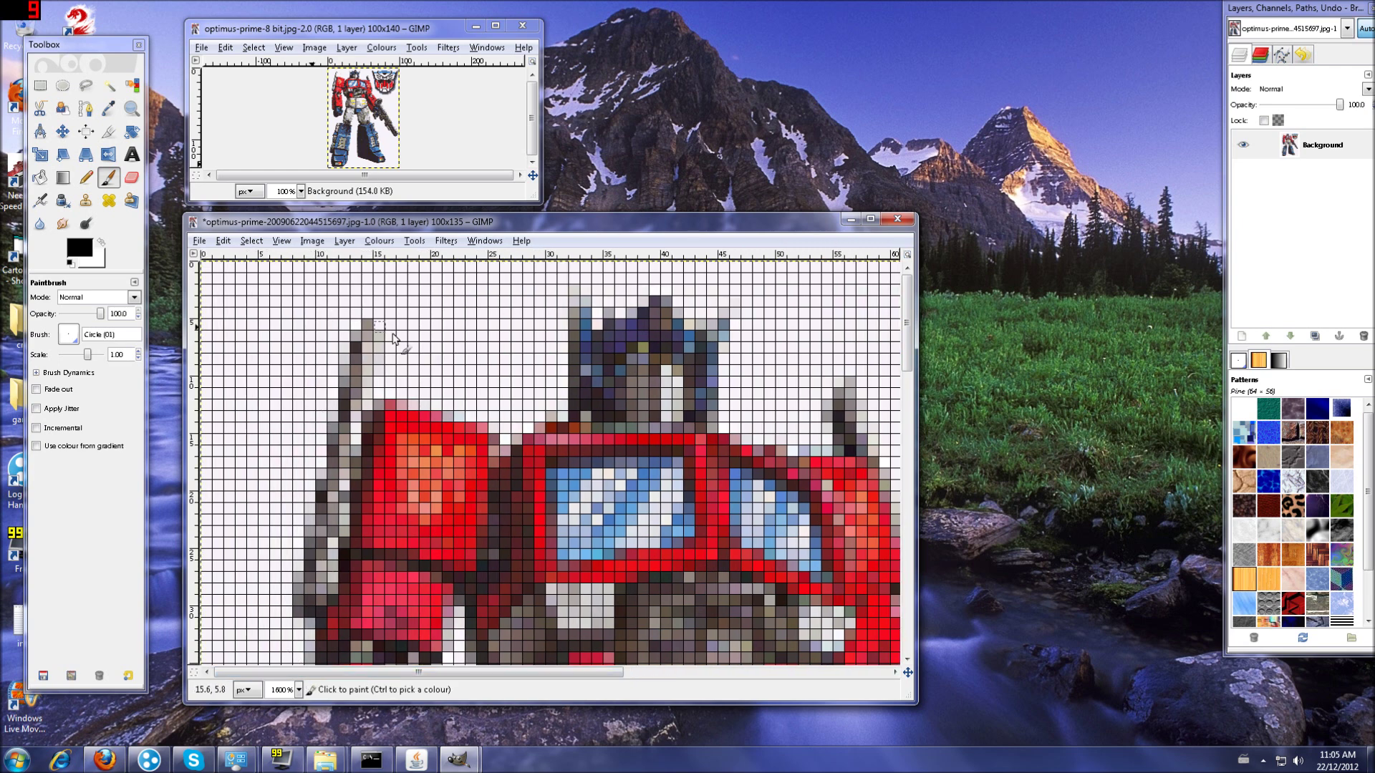
scroll(526, 331, "down", 10)
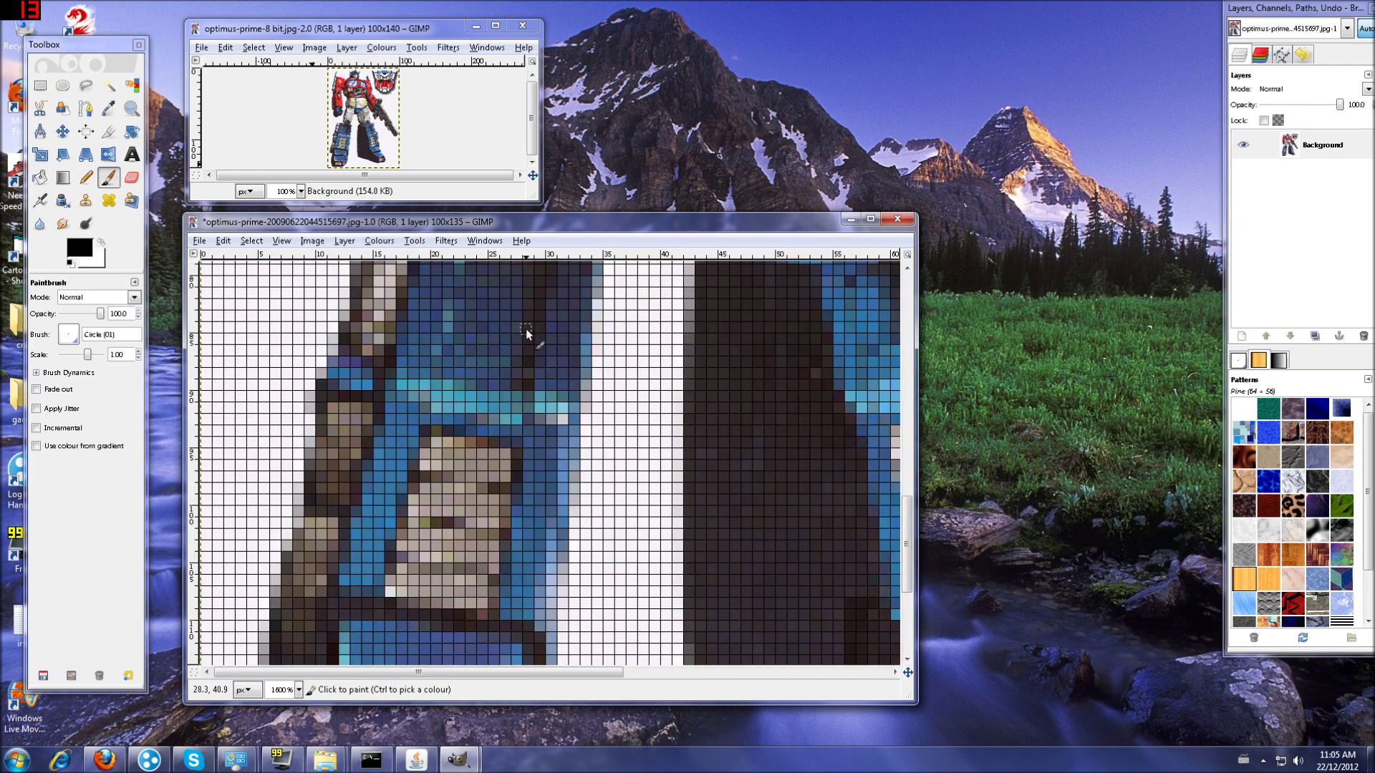
scroll(526, 331, "up", 10)
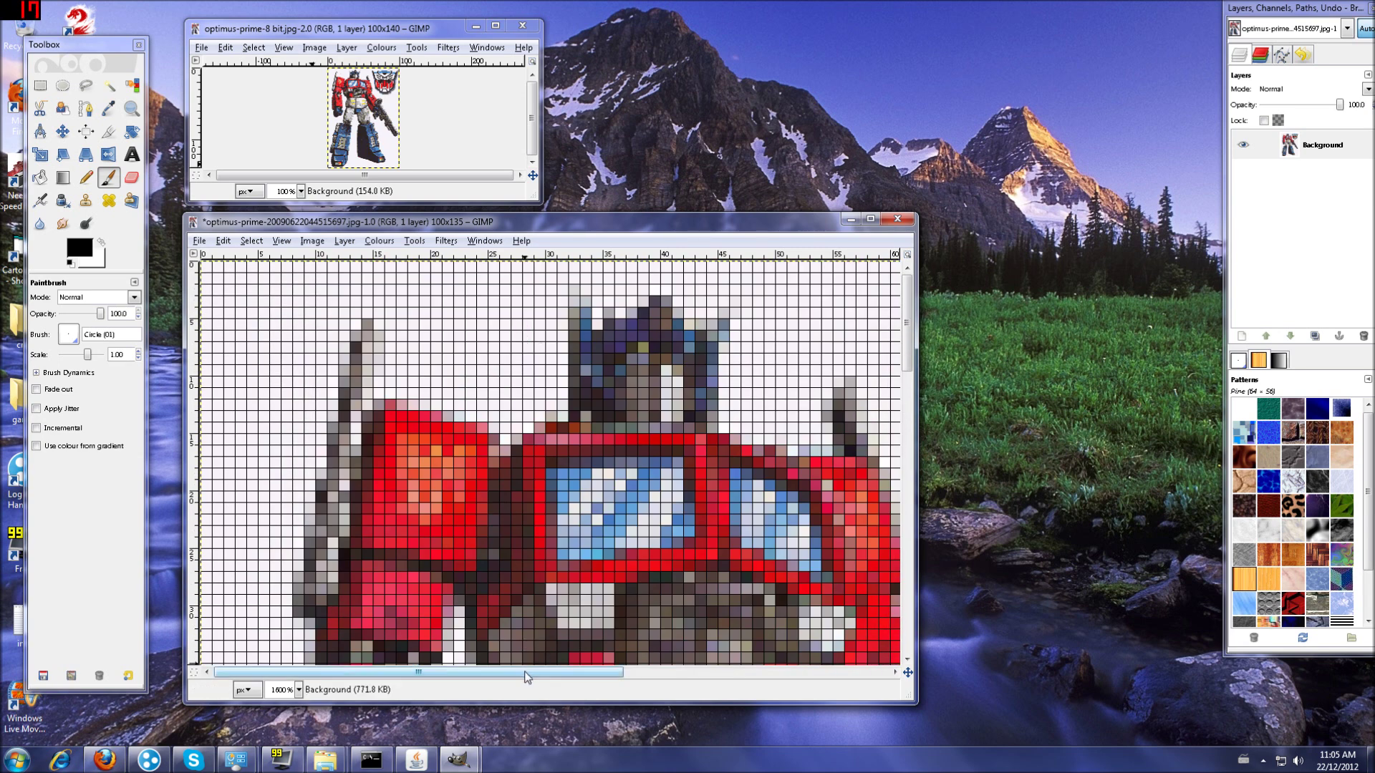
left_click_drag(532, 678, 583, 672)
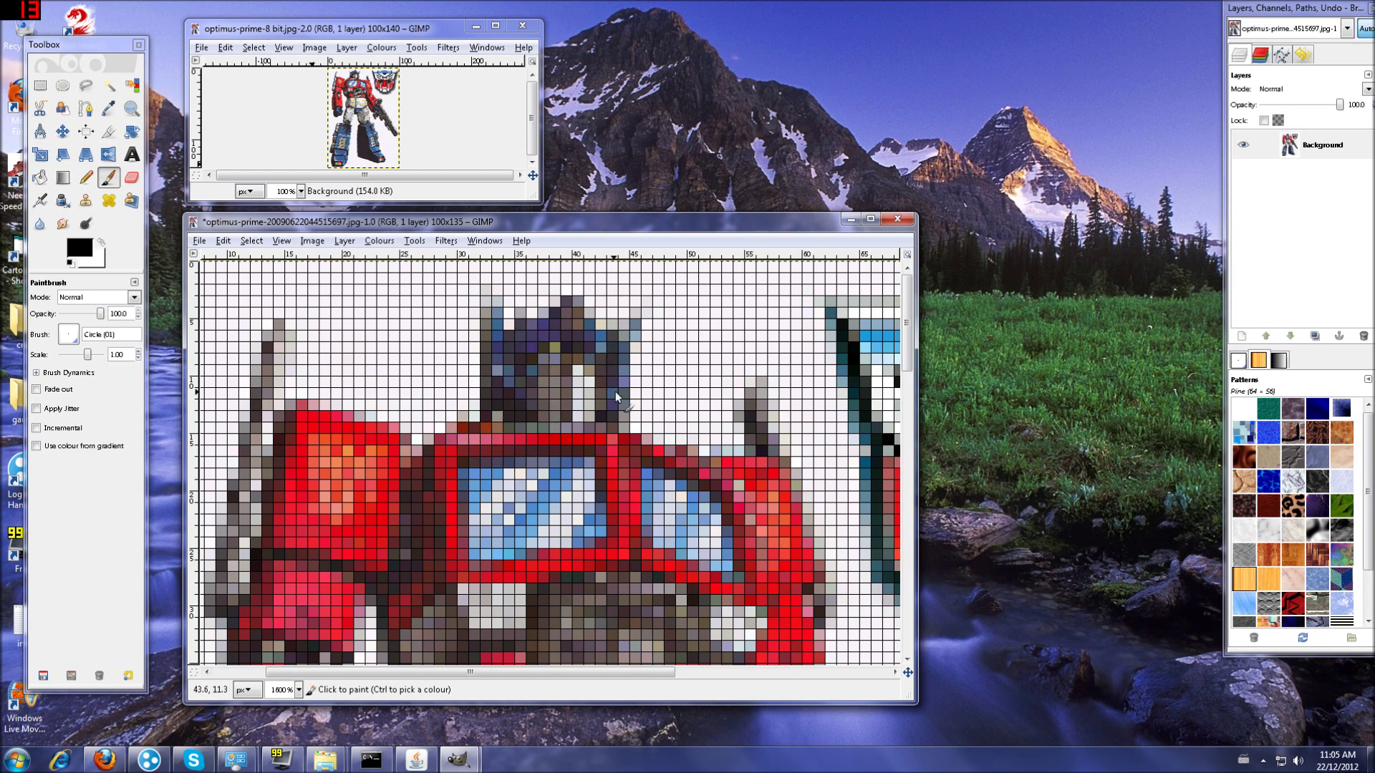
scroll(707, 430, "down", 10)
scroll(695, 437, "down", 10)
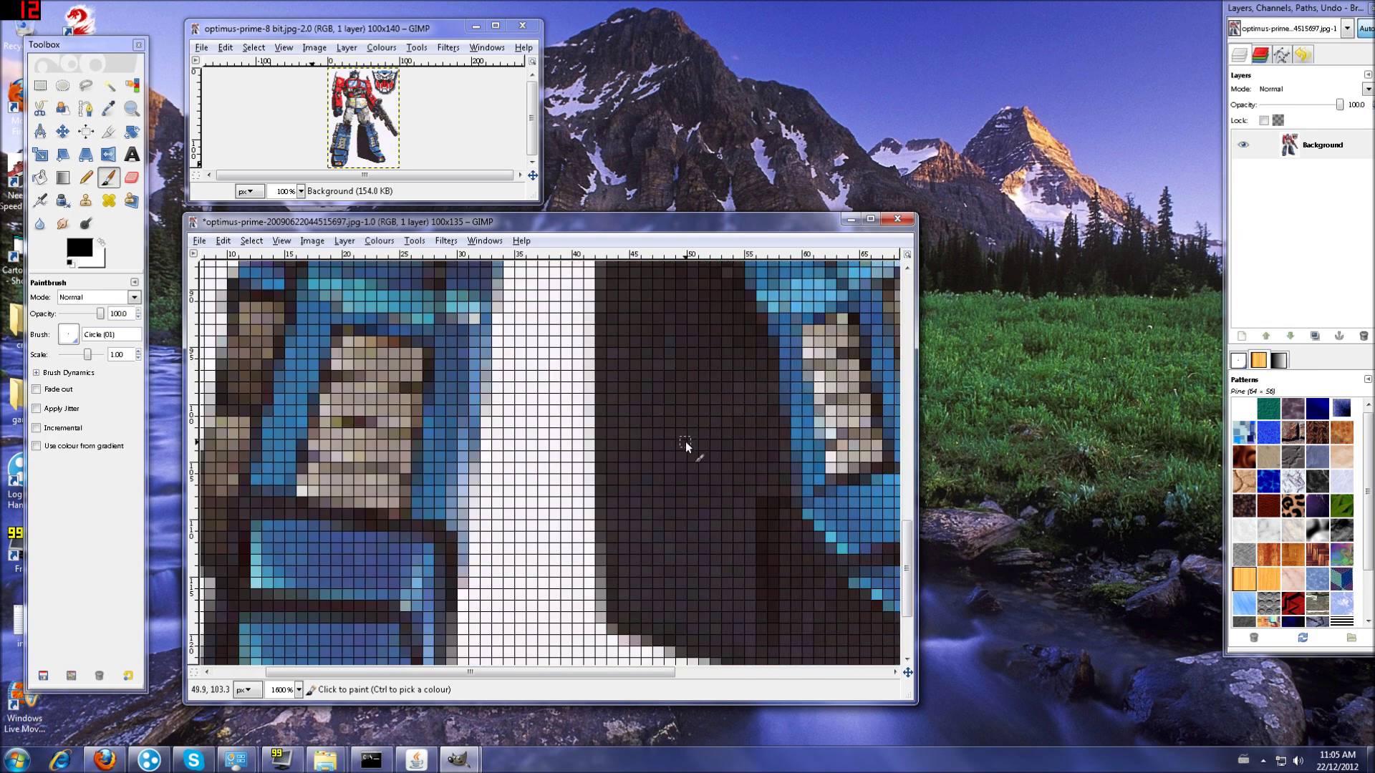
left_click_drag(441, 669, 389, 680)
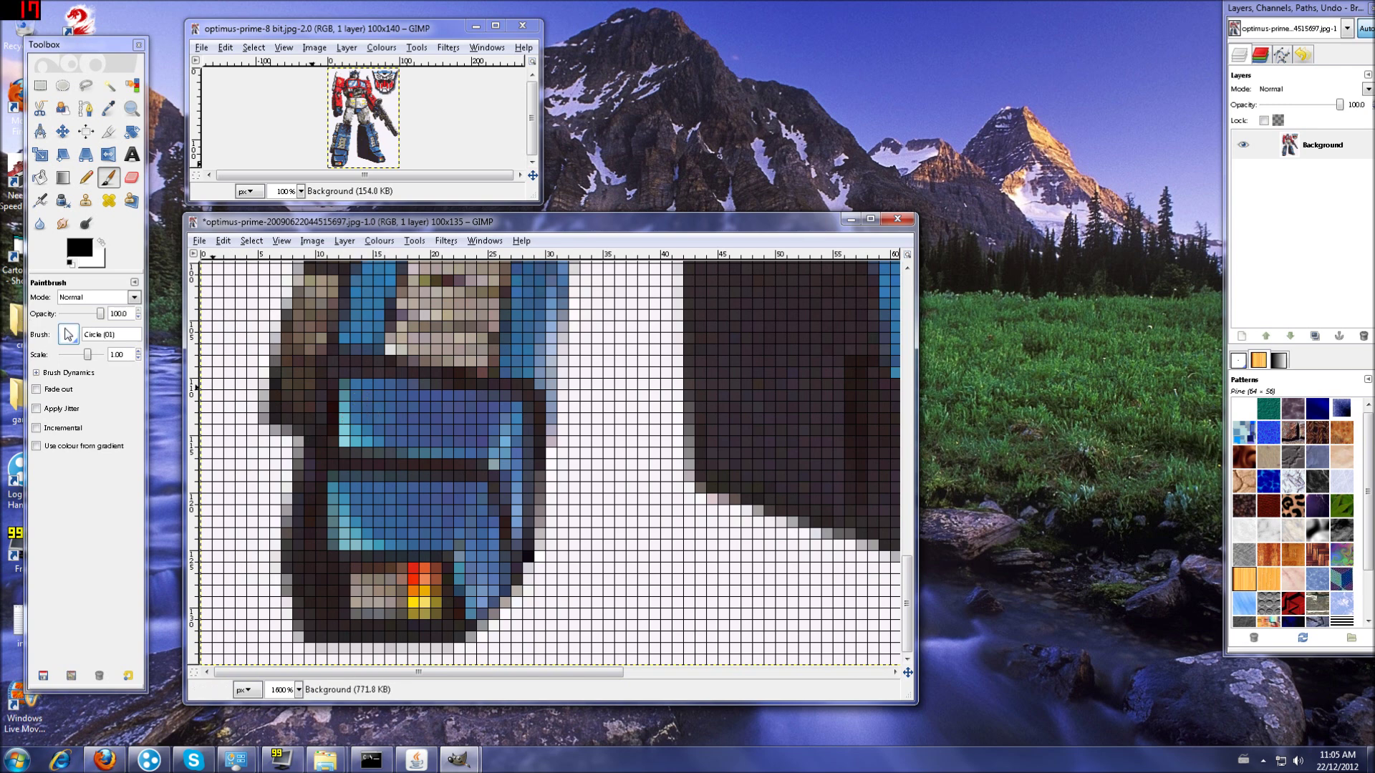
Set the foreground colour to the saved red eb0000
left_click(80, 248)
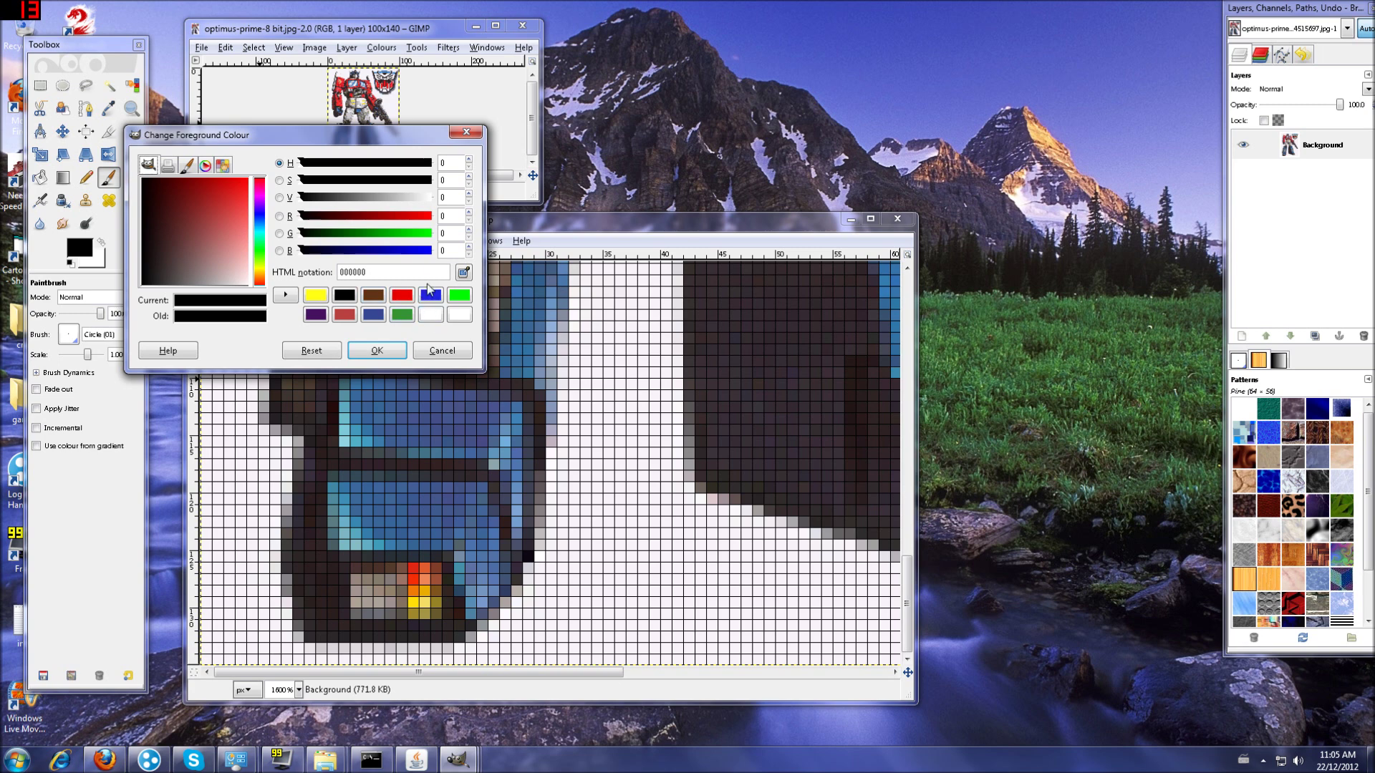
left_click(402, 295)
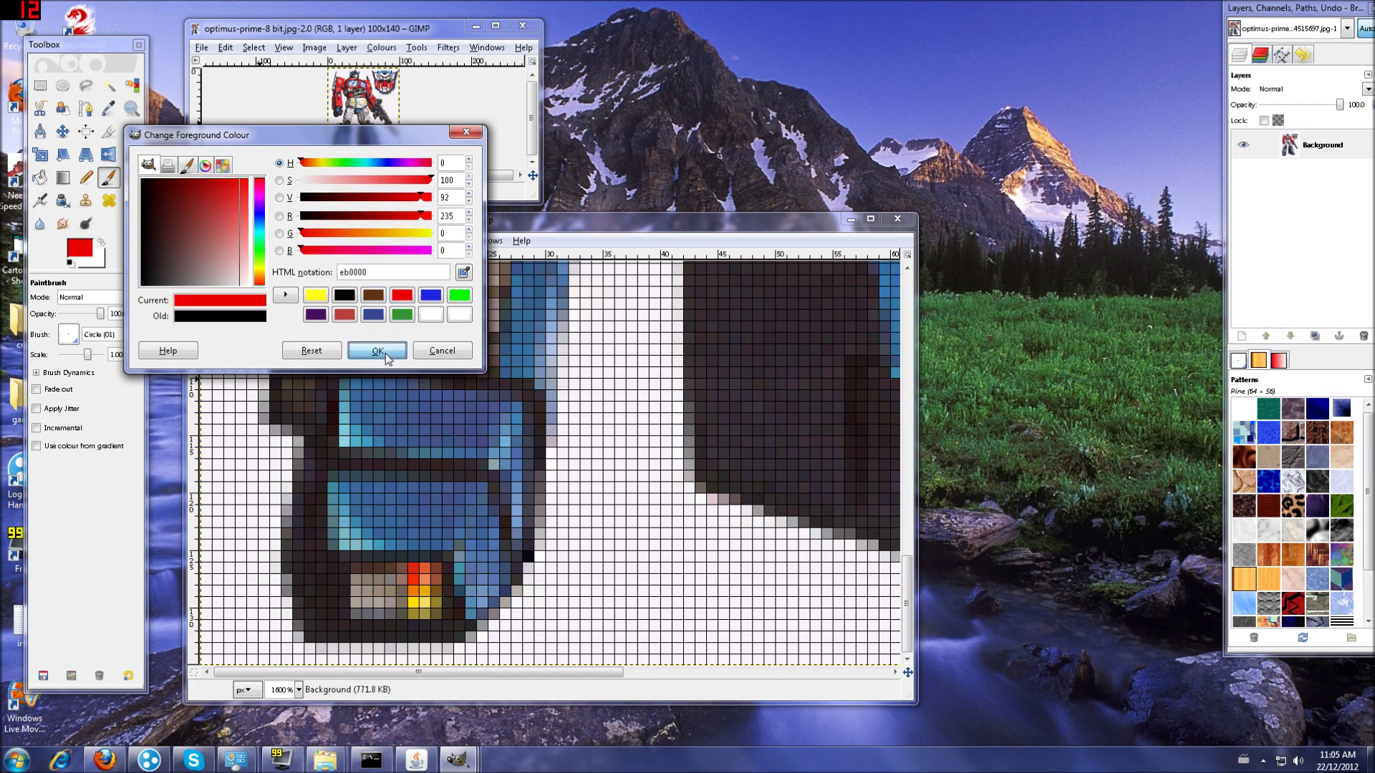
left_click(385, 354)
Paint the pinkish pixel row along the top edge of the robot's chest, above the larger window, solid red
scroll(698, 530, "up", 15)
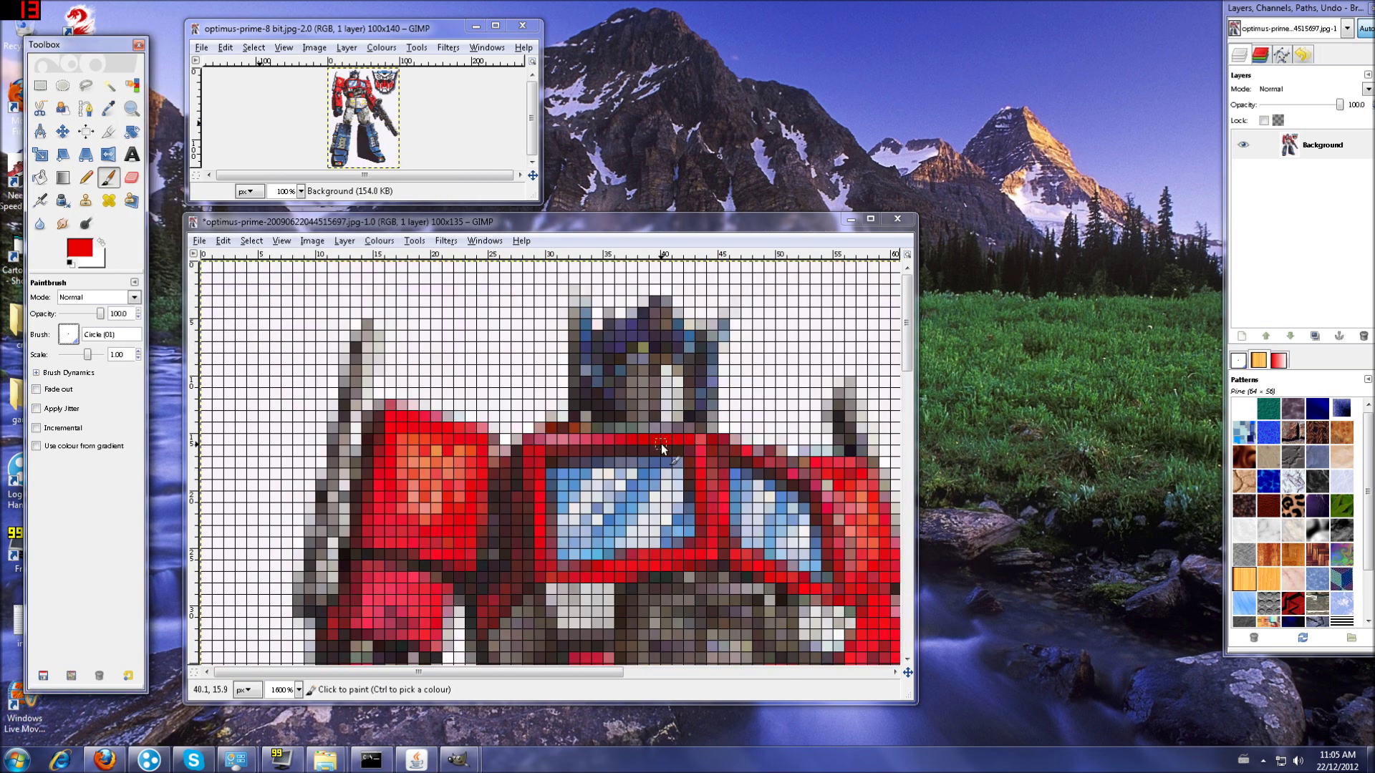
left_click(626, 441)
left_click_drag(611, 440, 551, 439)
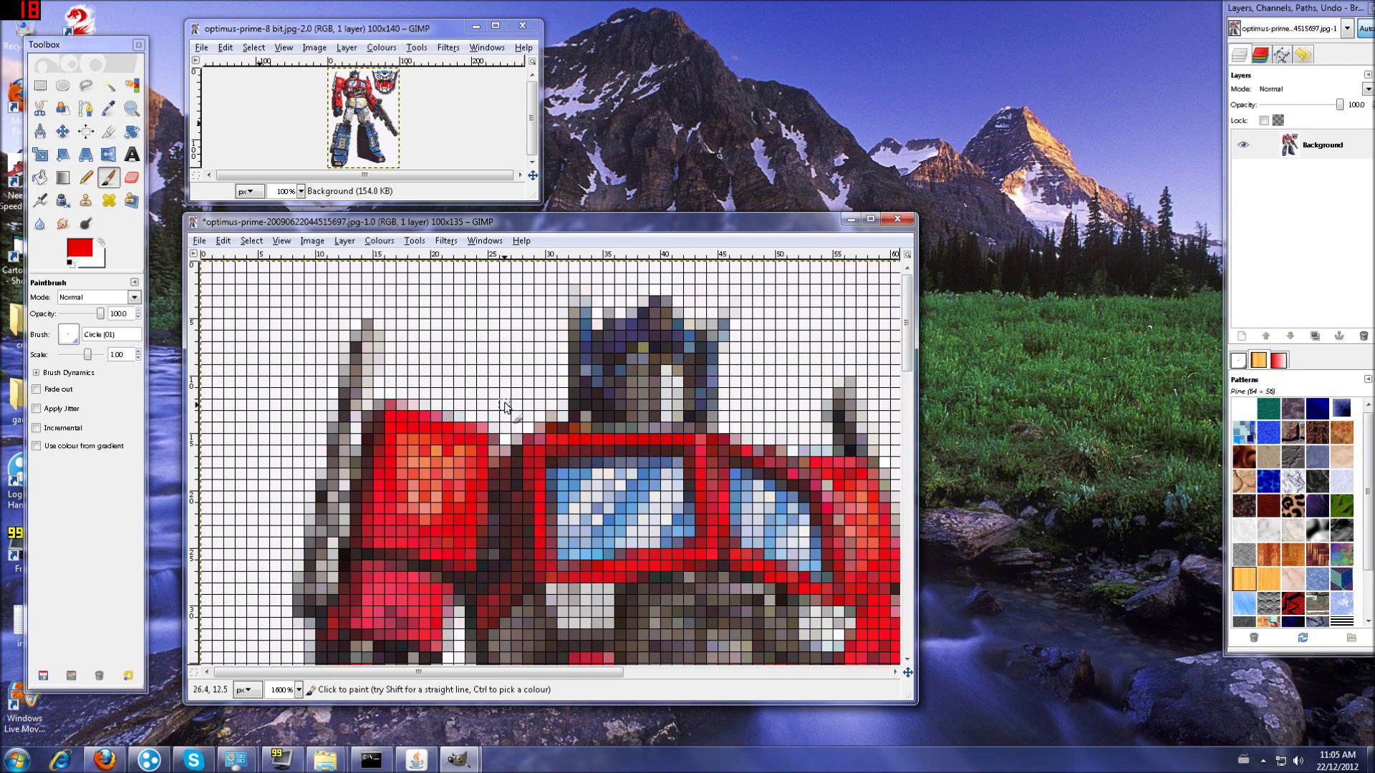
Open 8_bit_megaman_sprites-14212.jpg from the 8 bitart folder, examine its sprites over the robot image, and close it
left_click(202, 240)
left_click(201, 241)
left_click(223, 240)
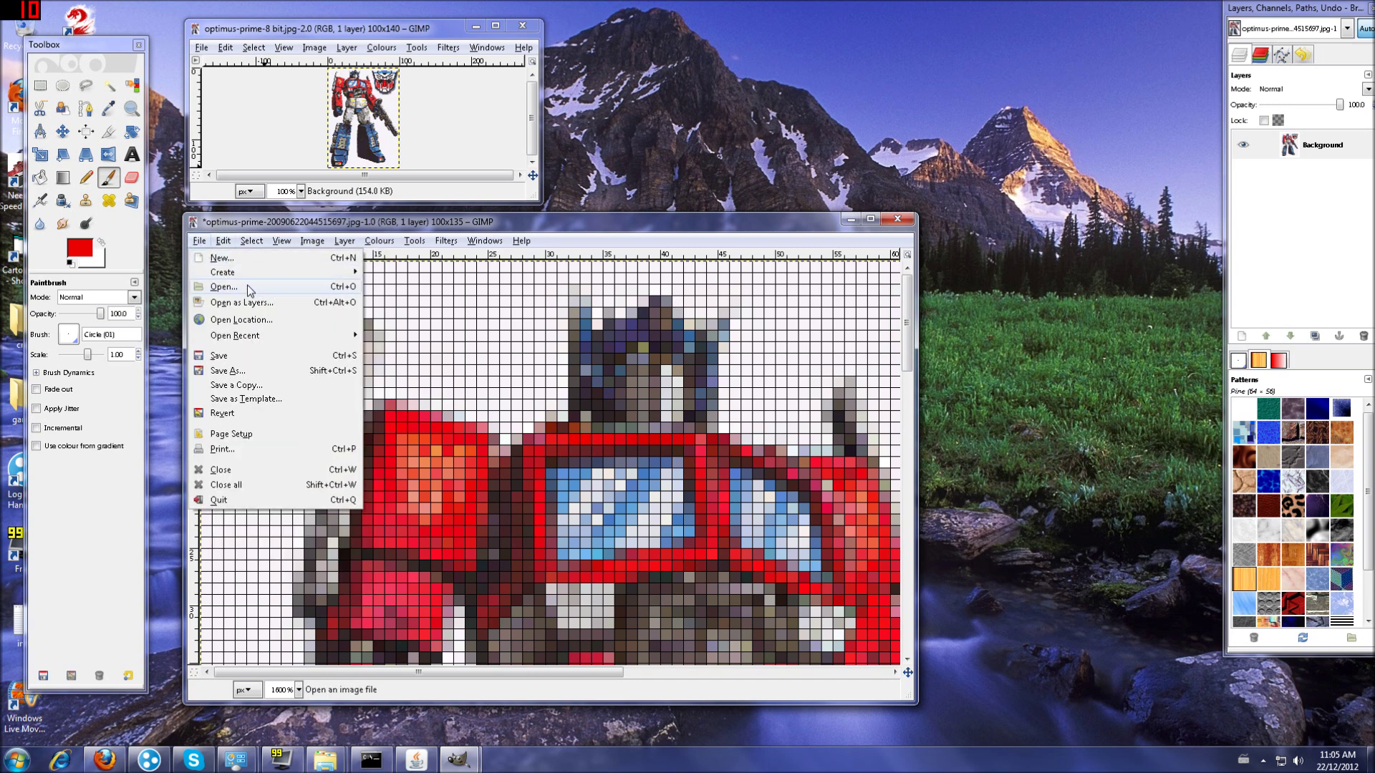
left_click(247, 285)
scroll(586, 394, "up", 15)
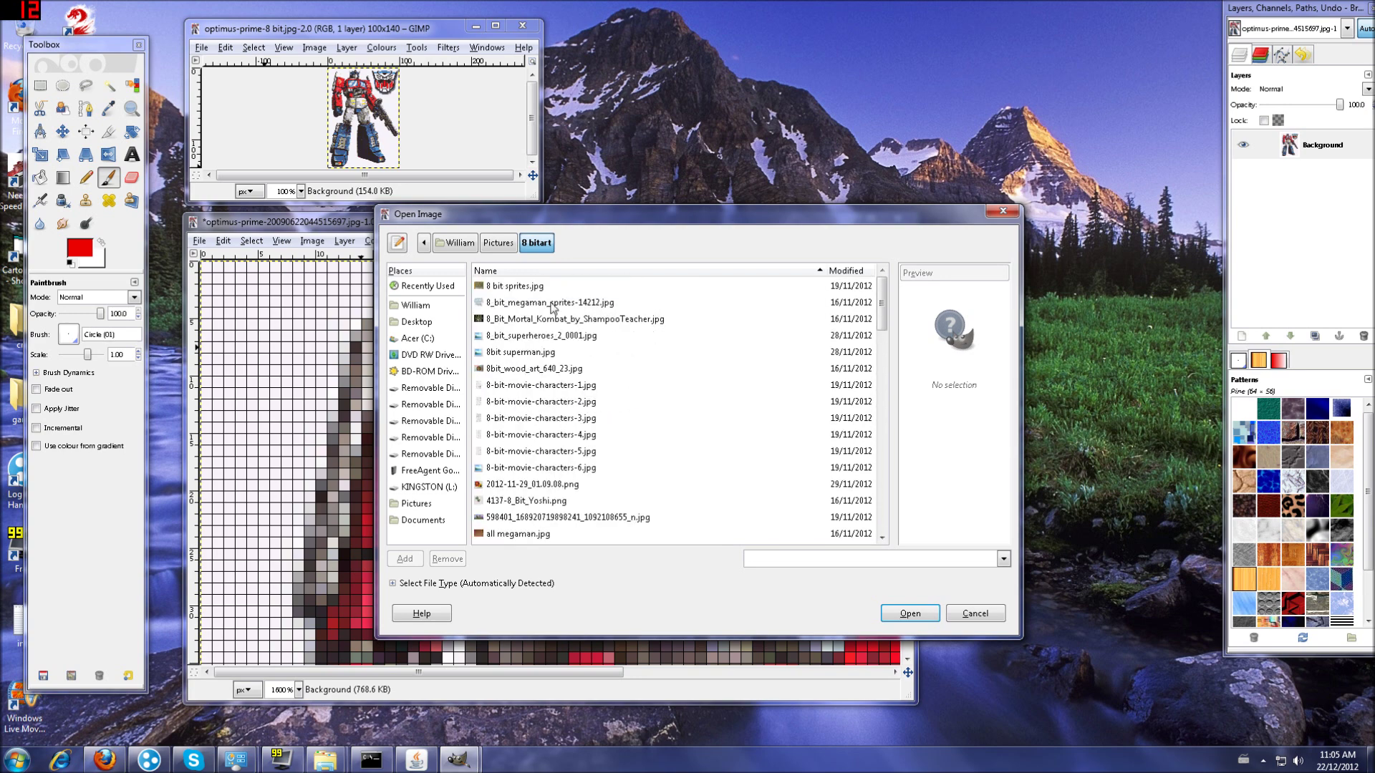
double_click(532, 304)
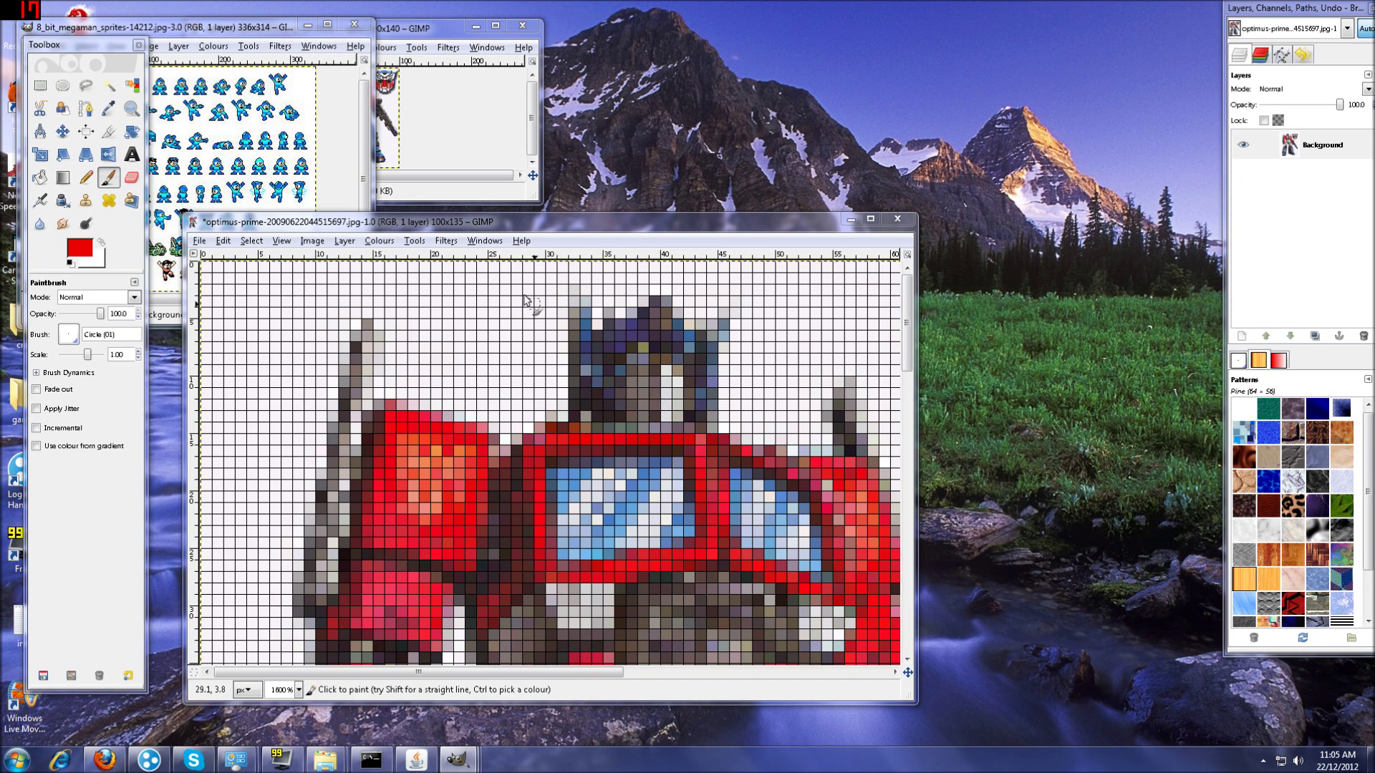
left_click_drag(261, 31, 594, 264)
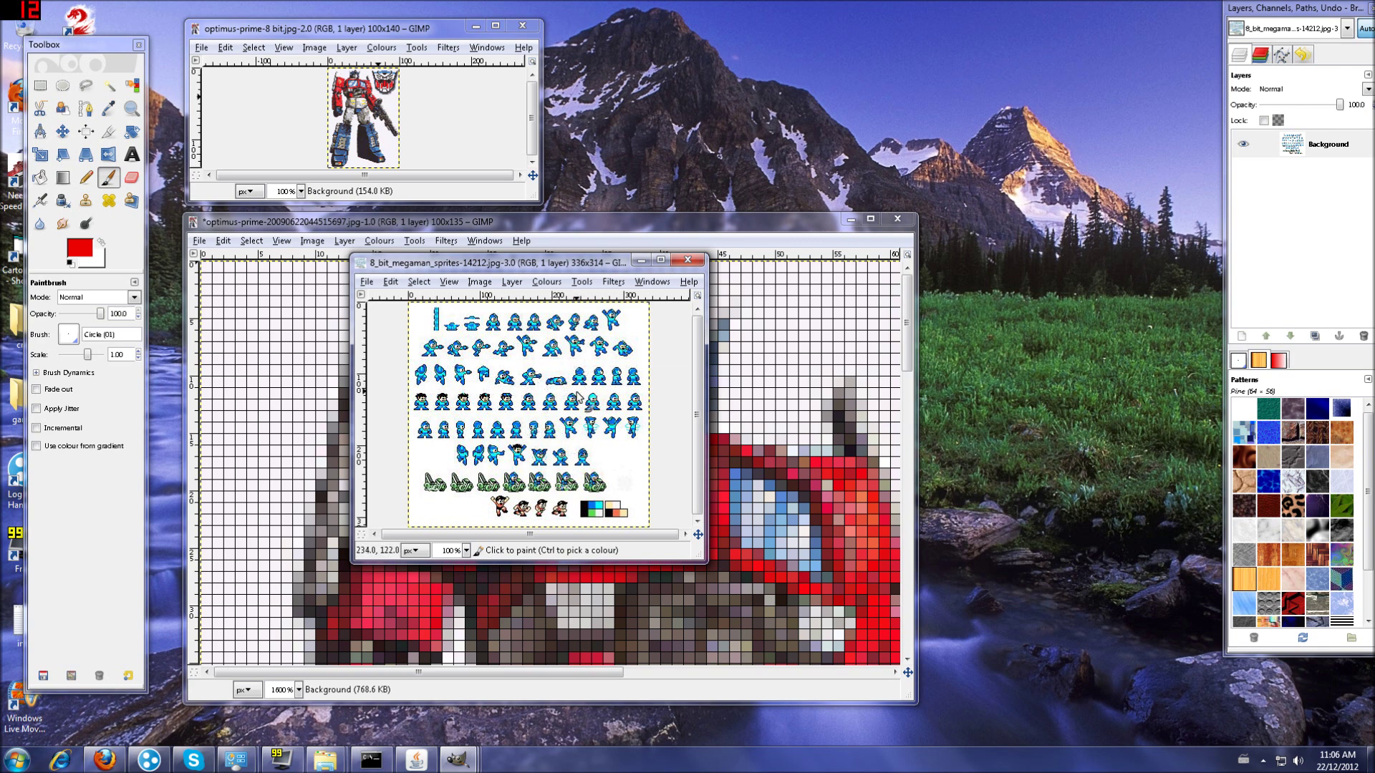
left_click(687, 260)
Open Totoro.jpg from the 8 bitart folder and place its window over the robot image to examine the bead design
left_click(200, 242)
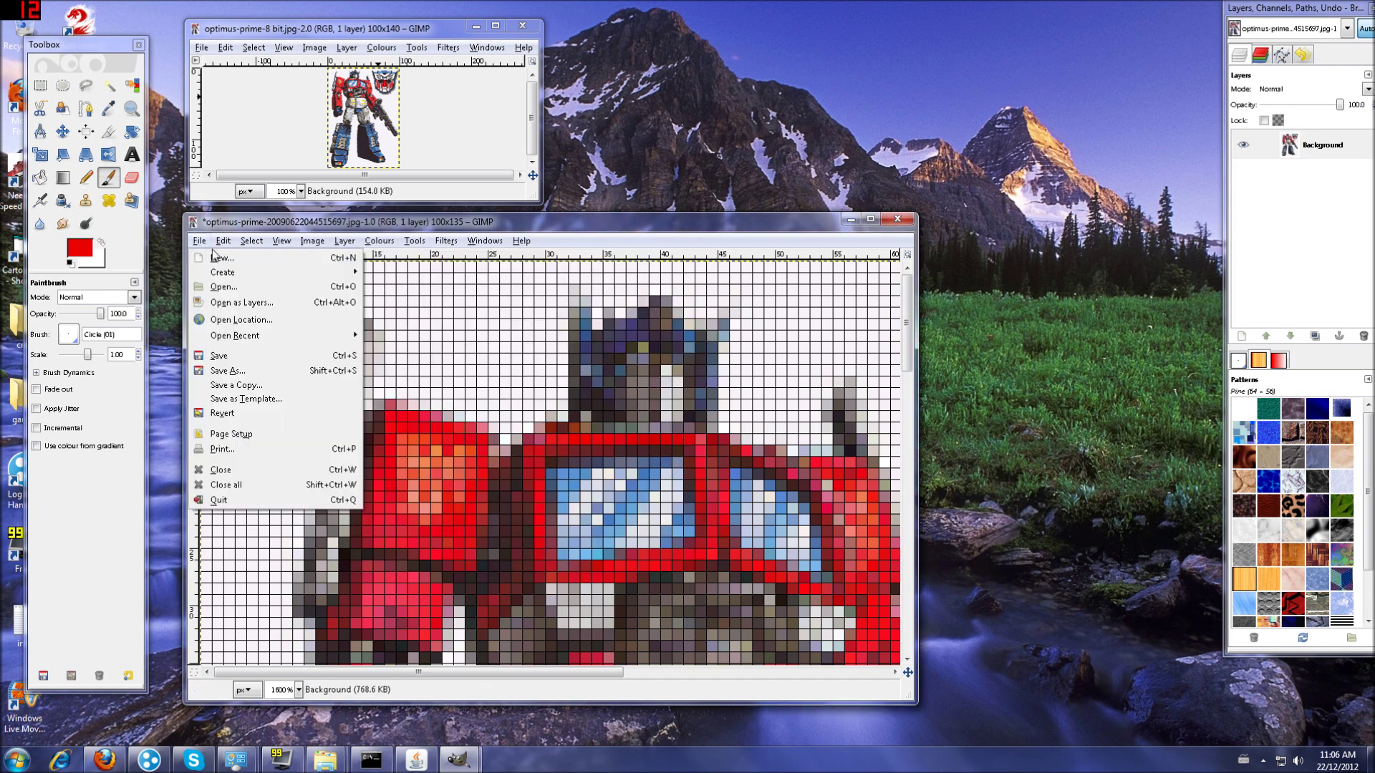
left_click(223, 287)
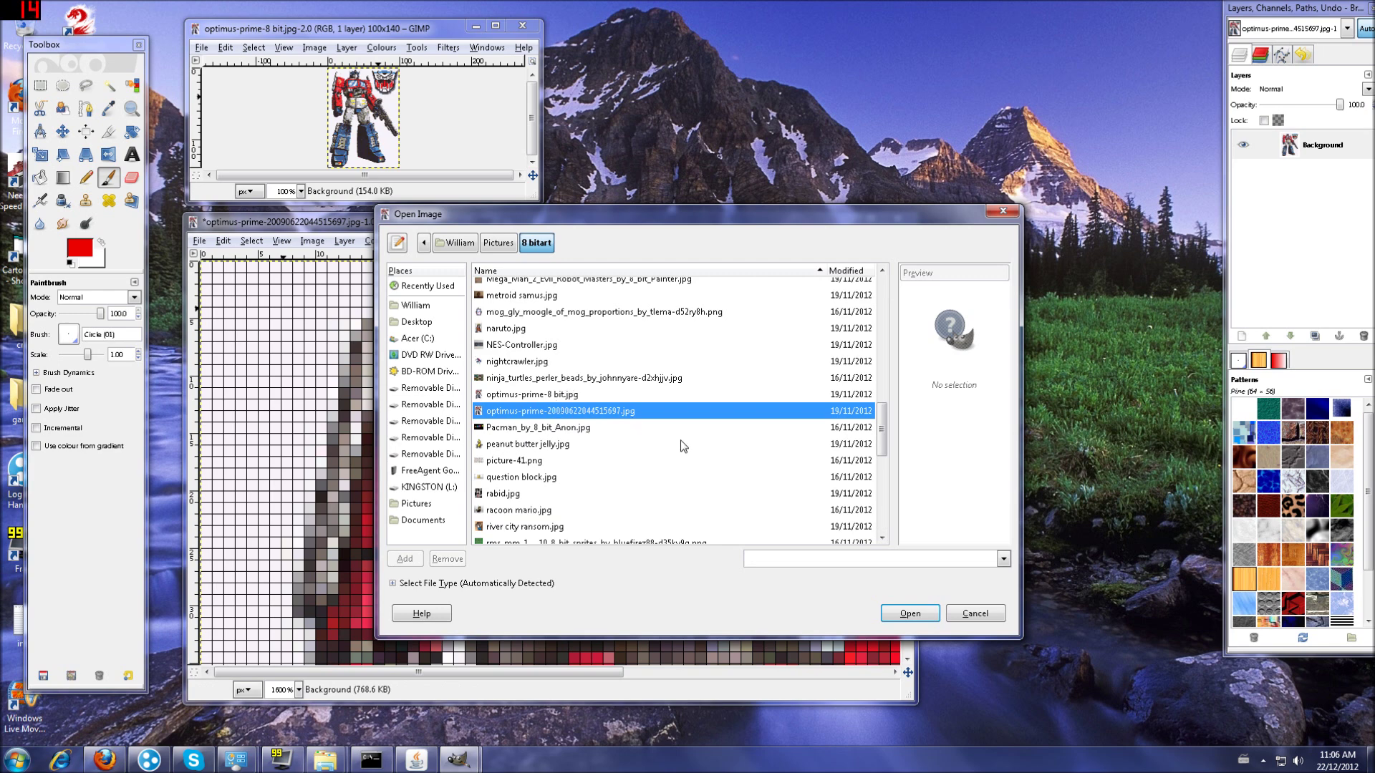
scroll(596, 444, "down", 3)
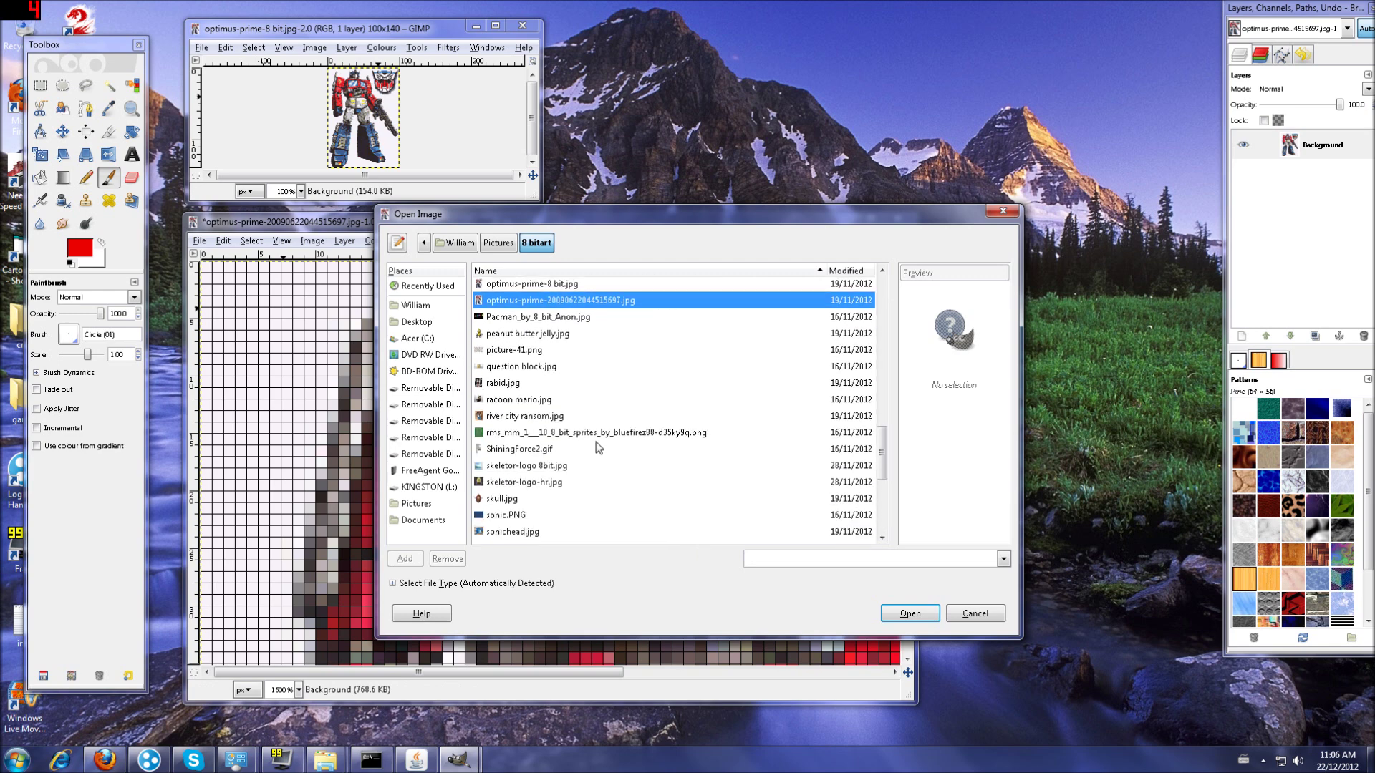
scroll(596, 441, "down", 3)
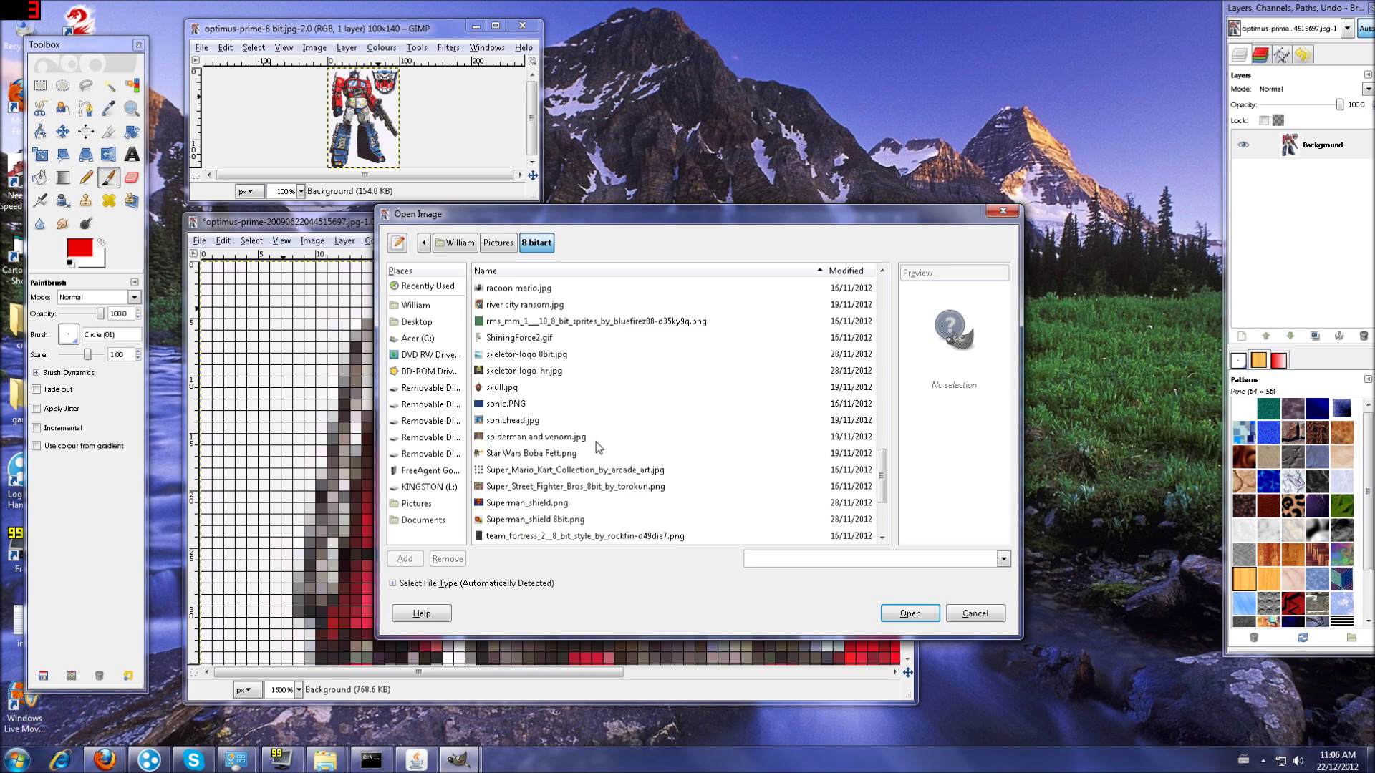
scroll(598, 447, "down", 3)
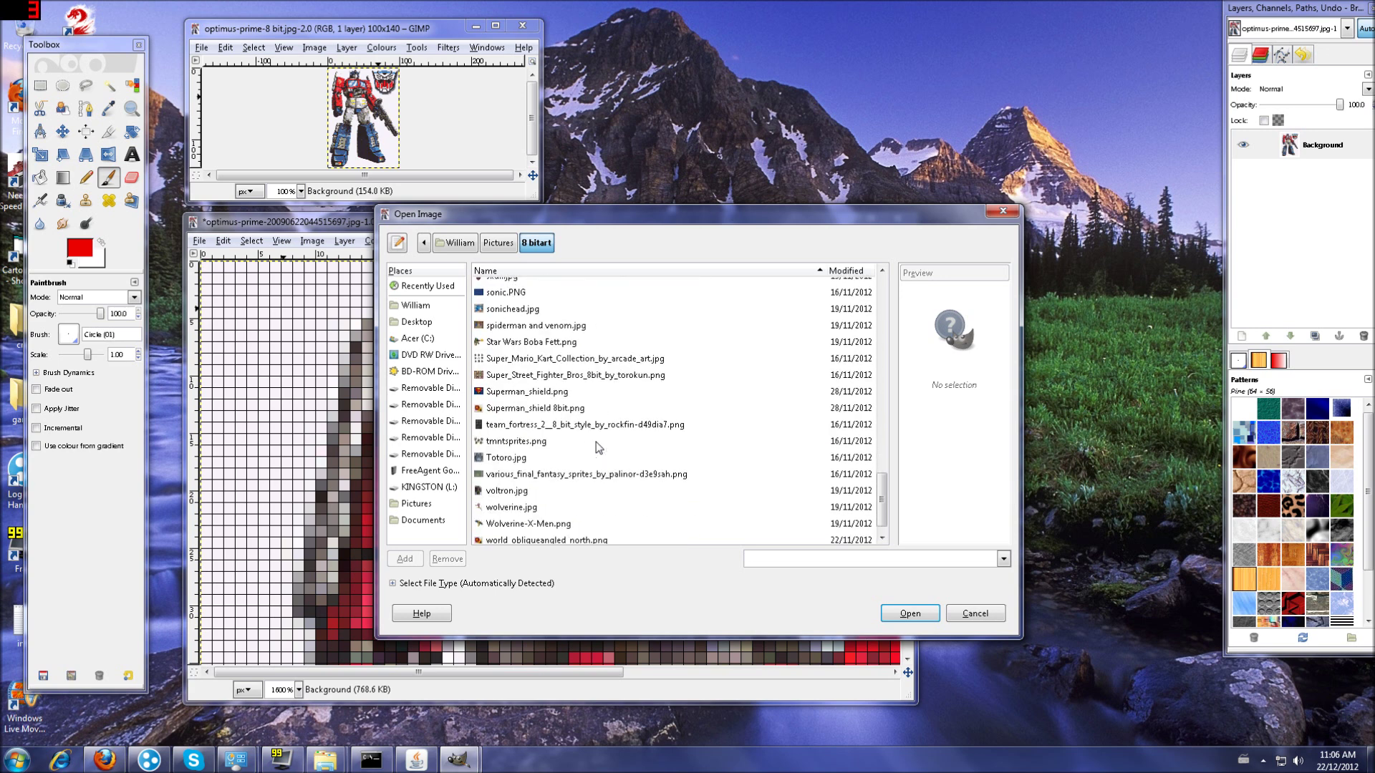
scroll(599, 448, "down", 1)
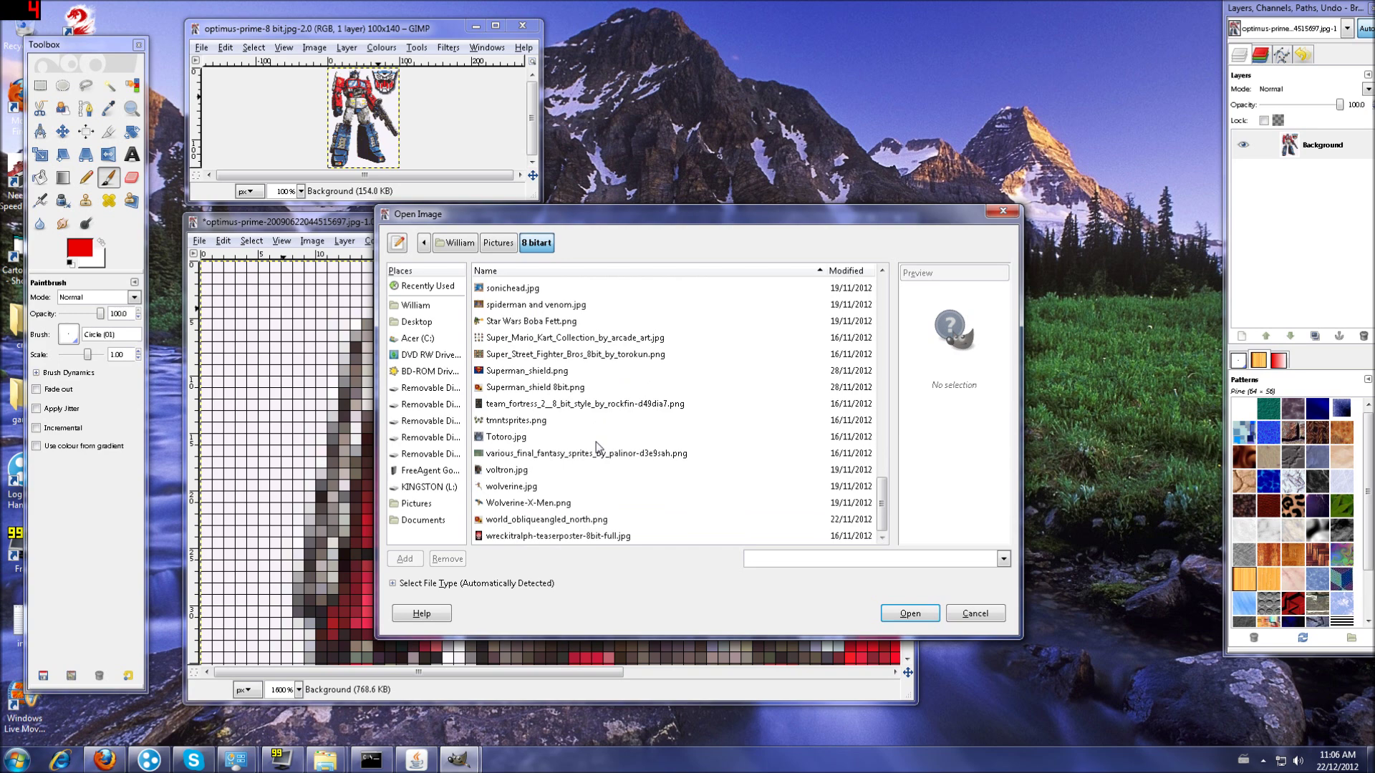
double_click(497, 438)
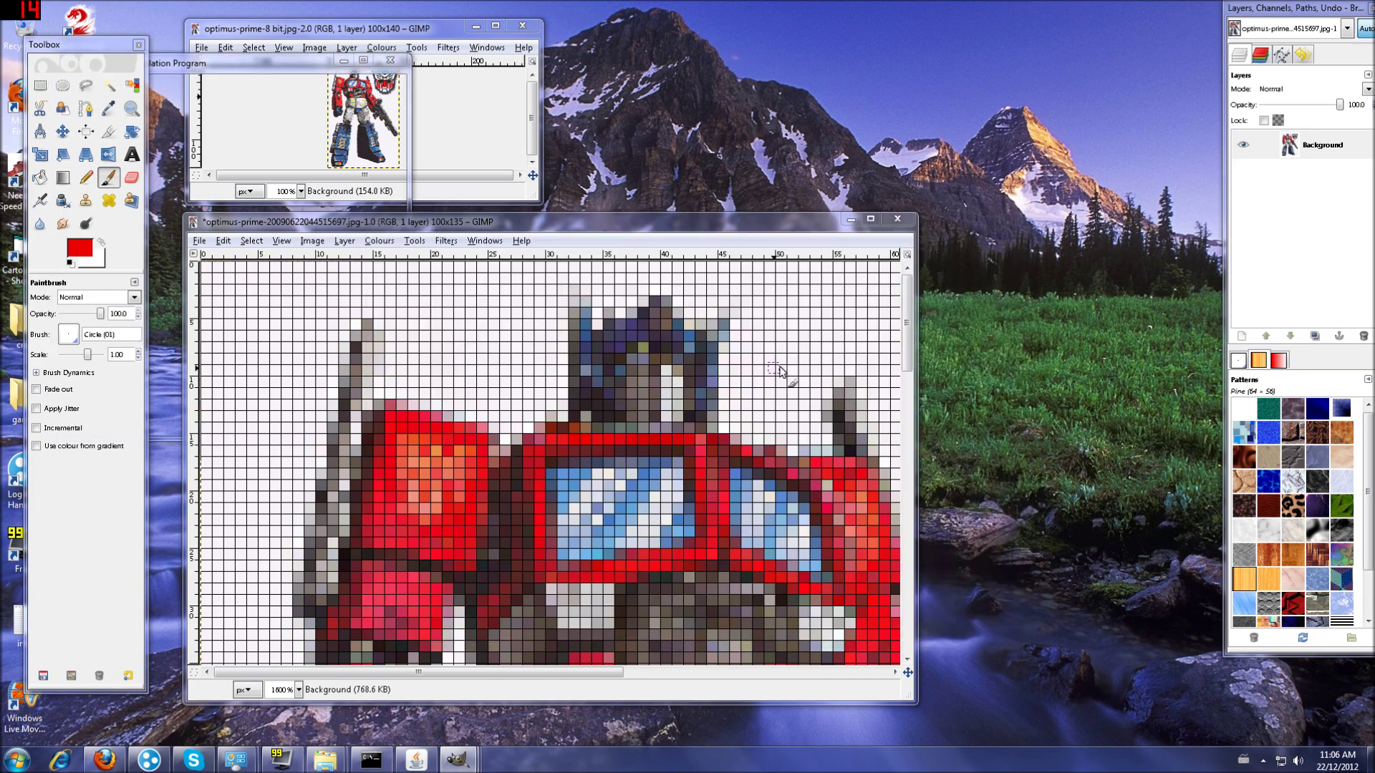
left_click_drag(246, 63, 597, 195)
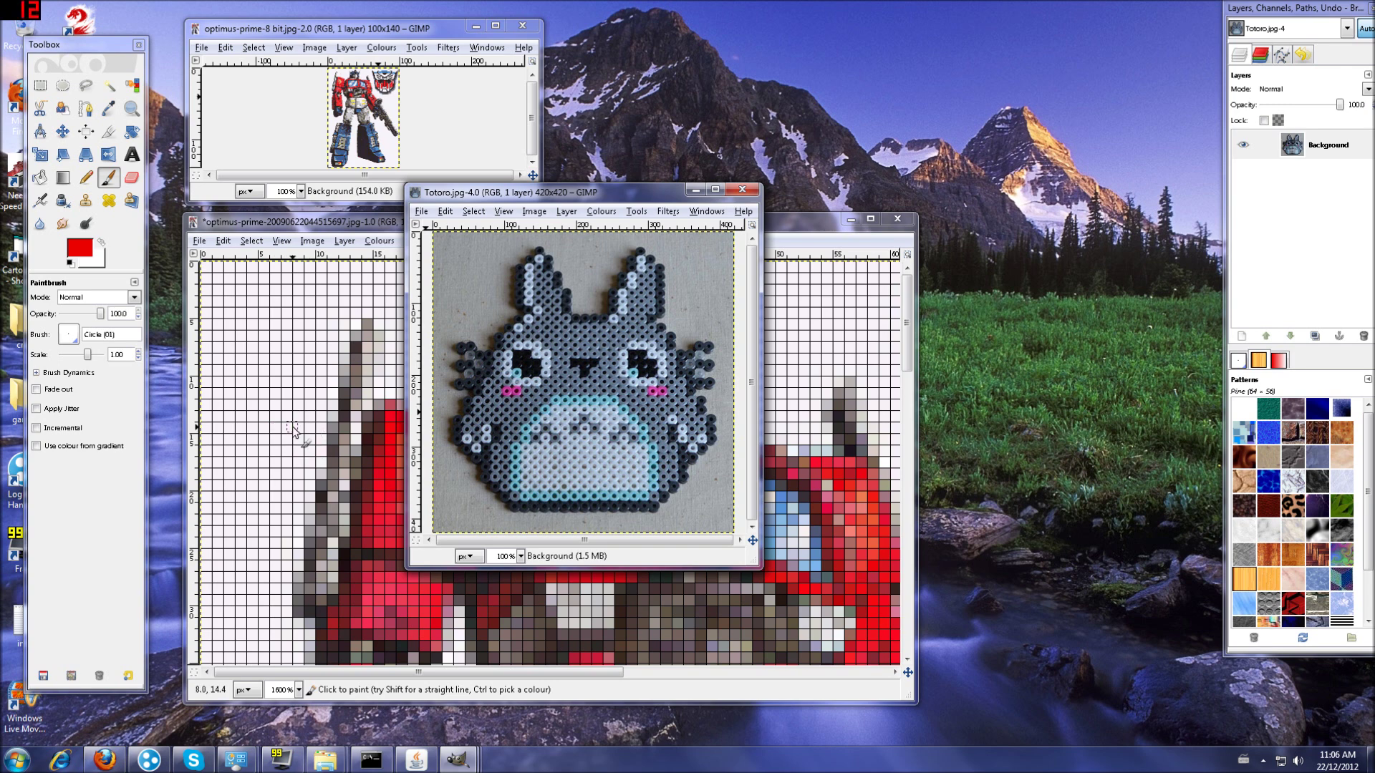
Open Star Wars Boba Fett.png to examine its pixel art, and close both the Boba Fett and Totoro images
left_click(422, 212)
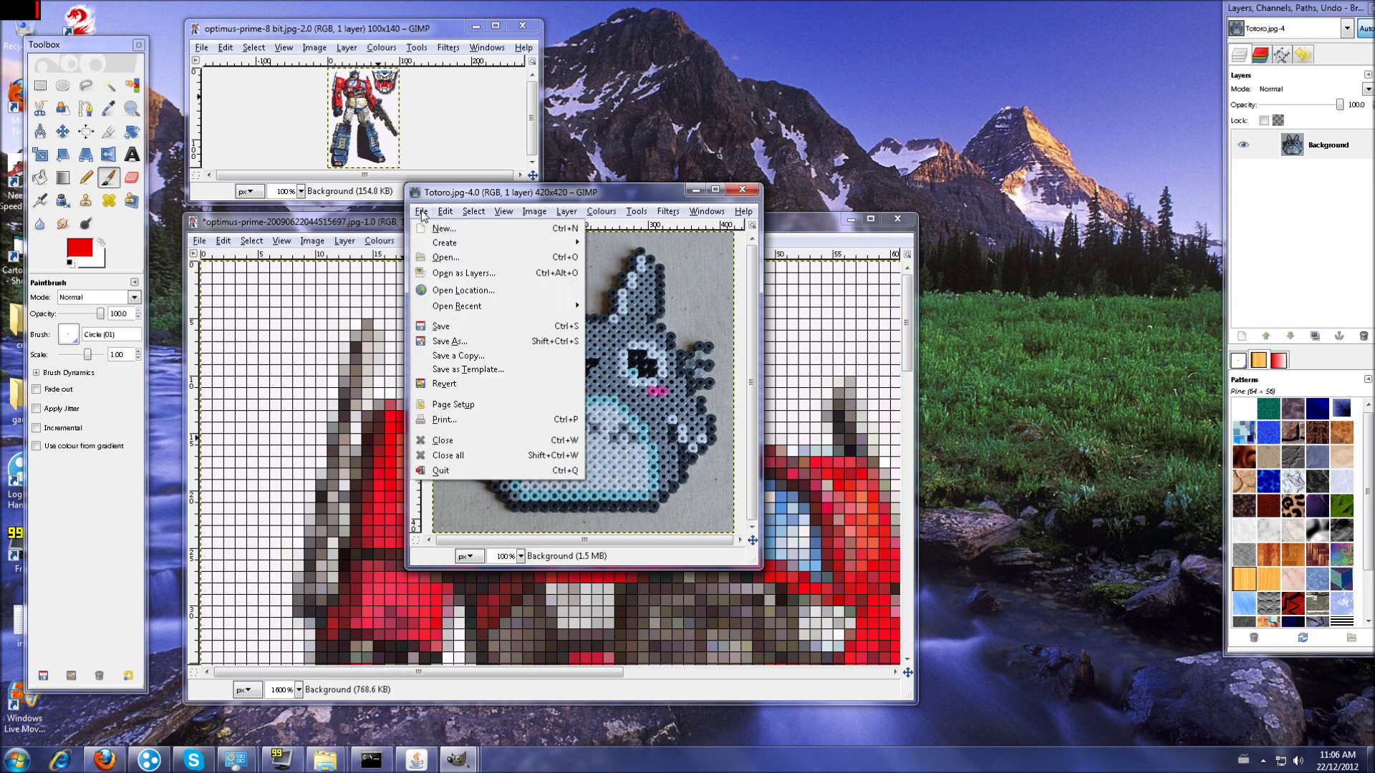
left_click(461, 259)
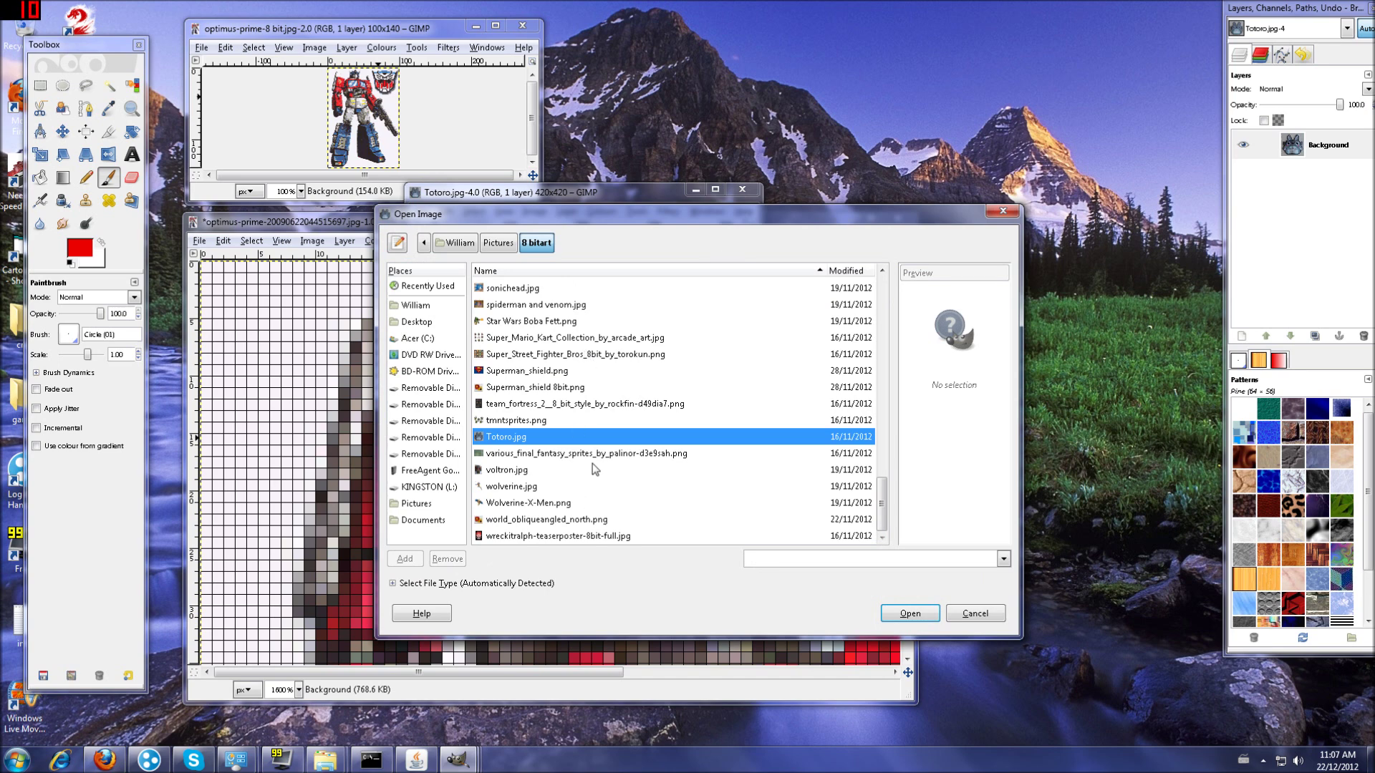
scroll(592, 467, "up", 2)
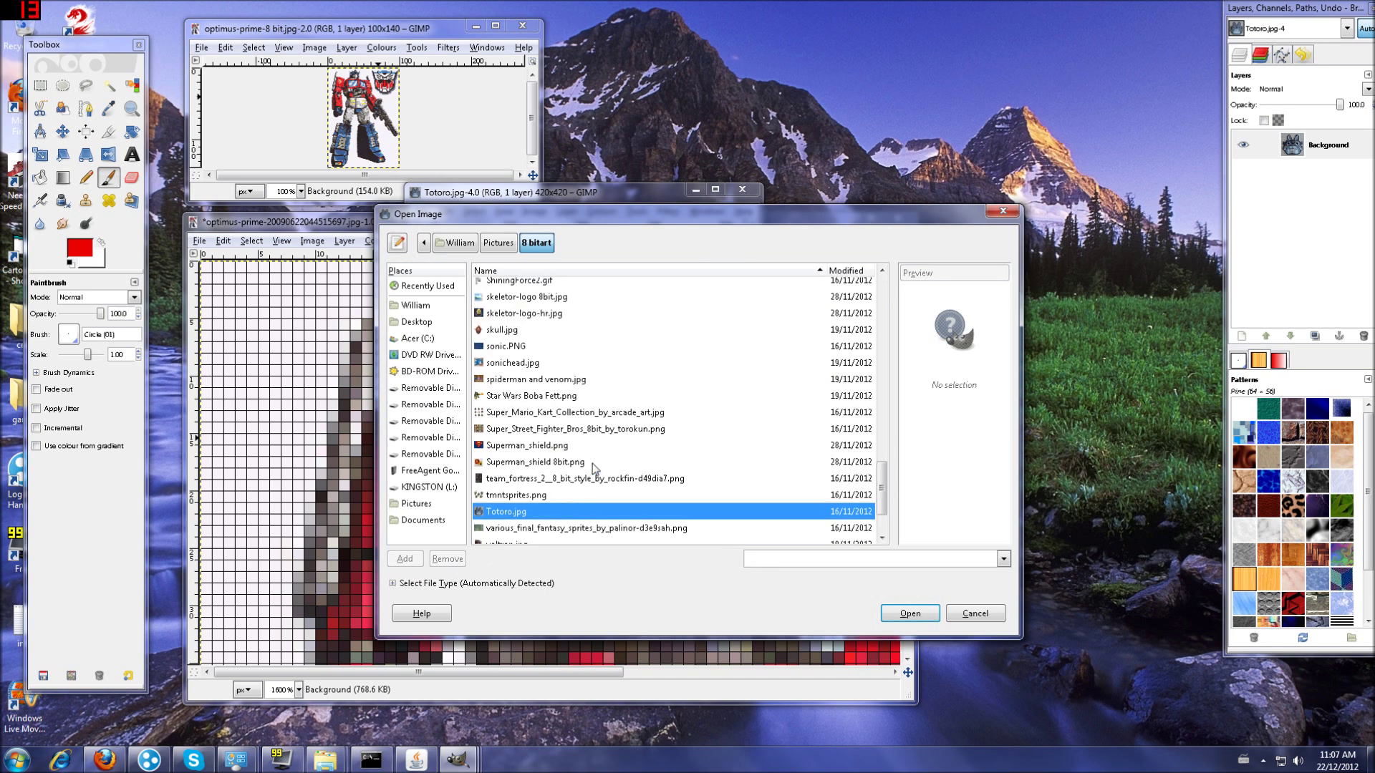
double_click(562, 395)
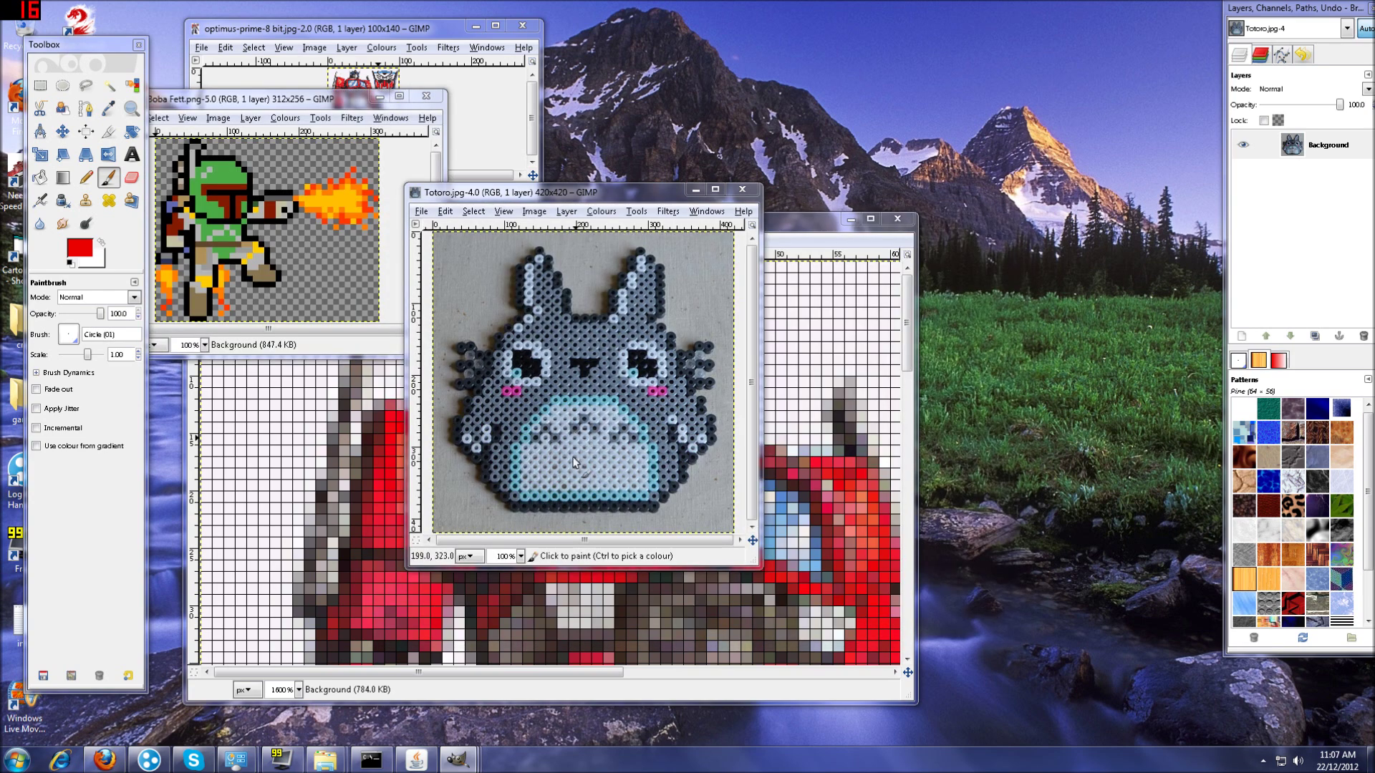
left_click_drag(233, 102, 365, 170)
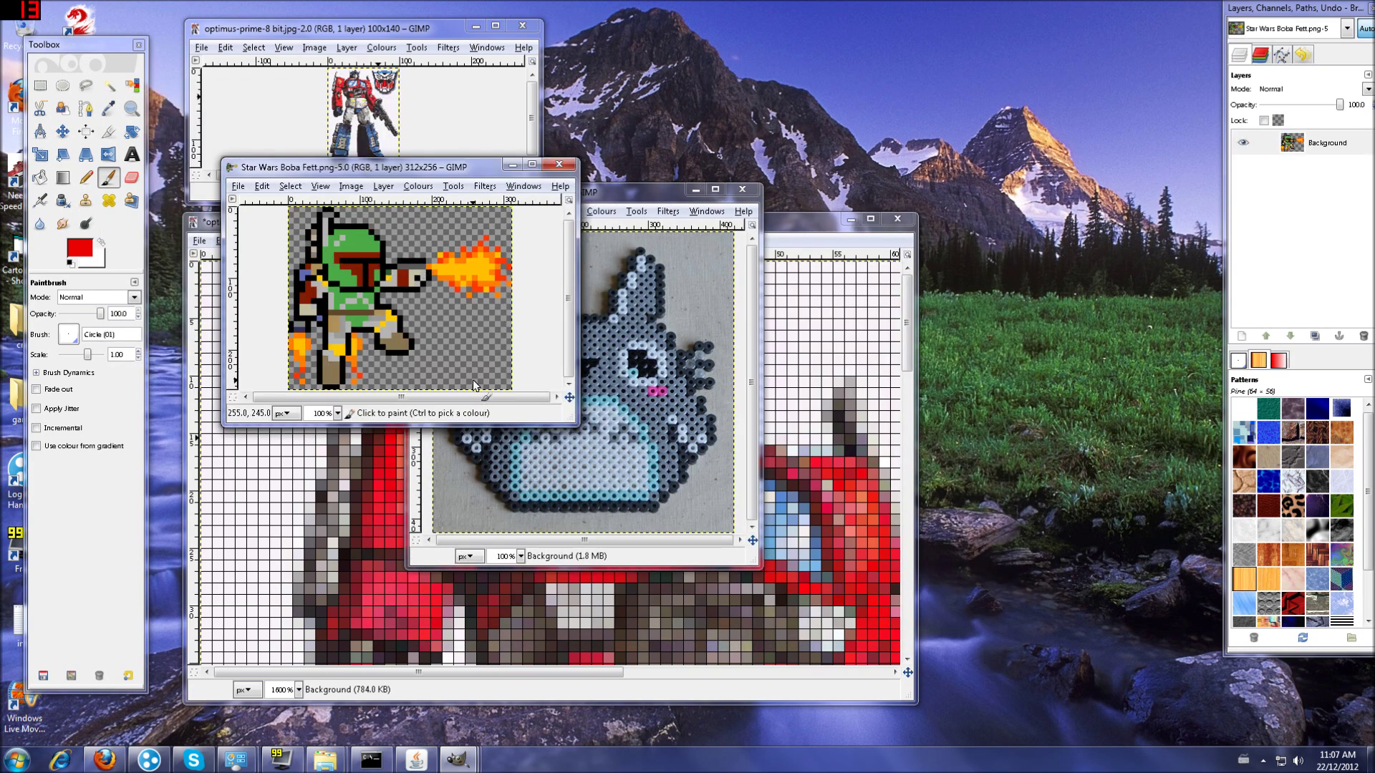
left_click(560, 165)
left_click(742, 189)
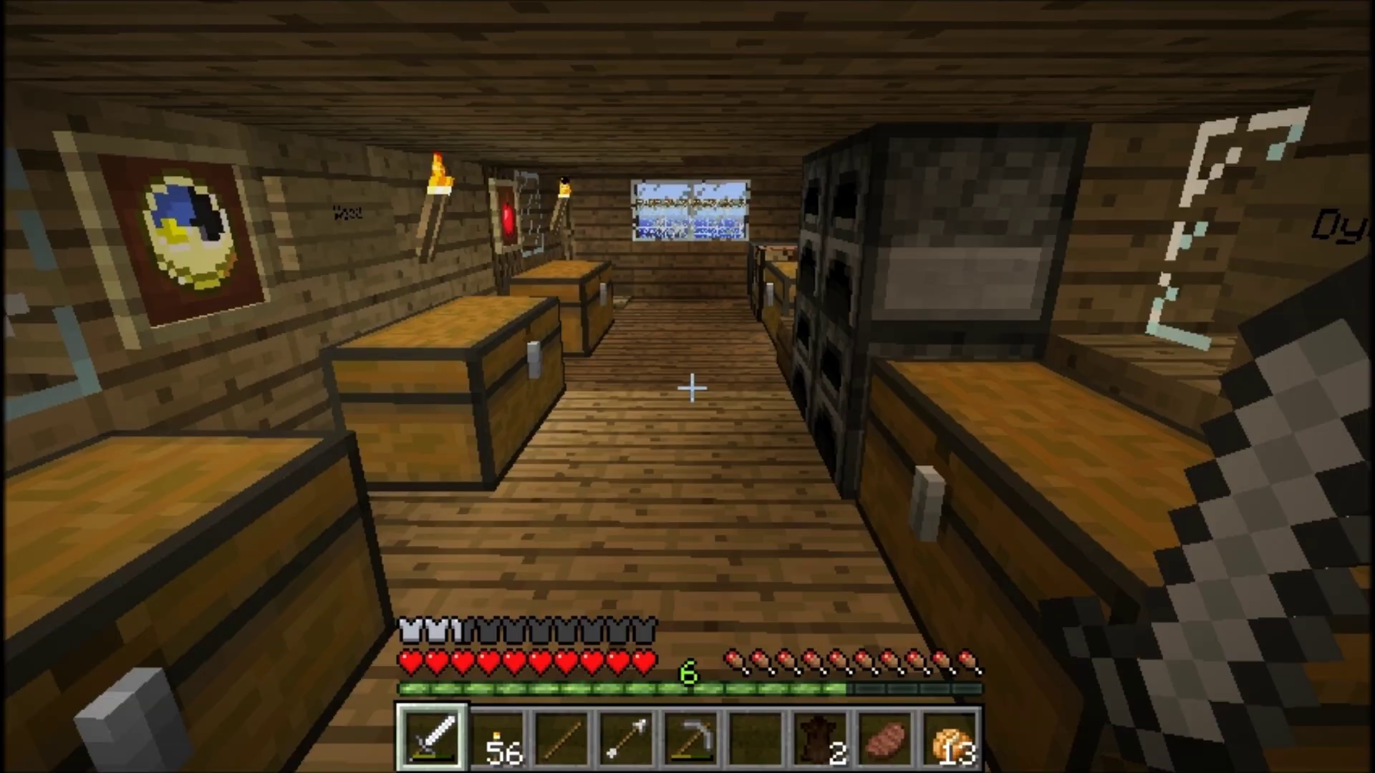
Switch to Minecraft and walk out of the chest room to the shore to view the giant Optimus Prime build
key("w")
key("w")
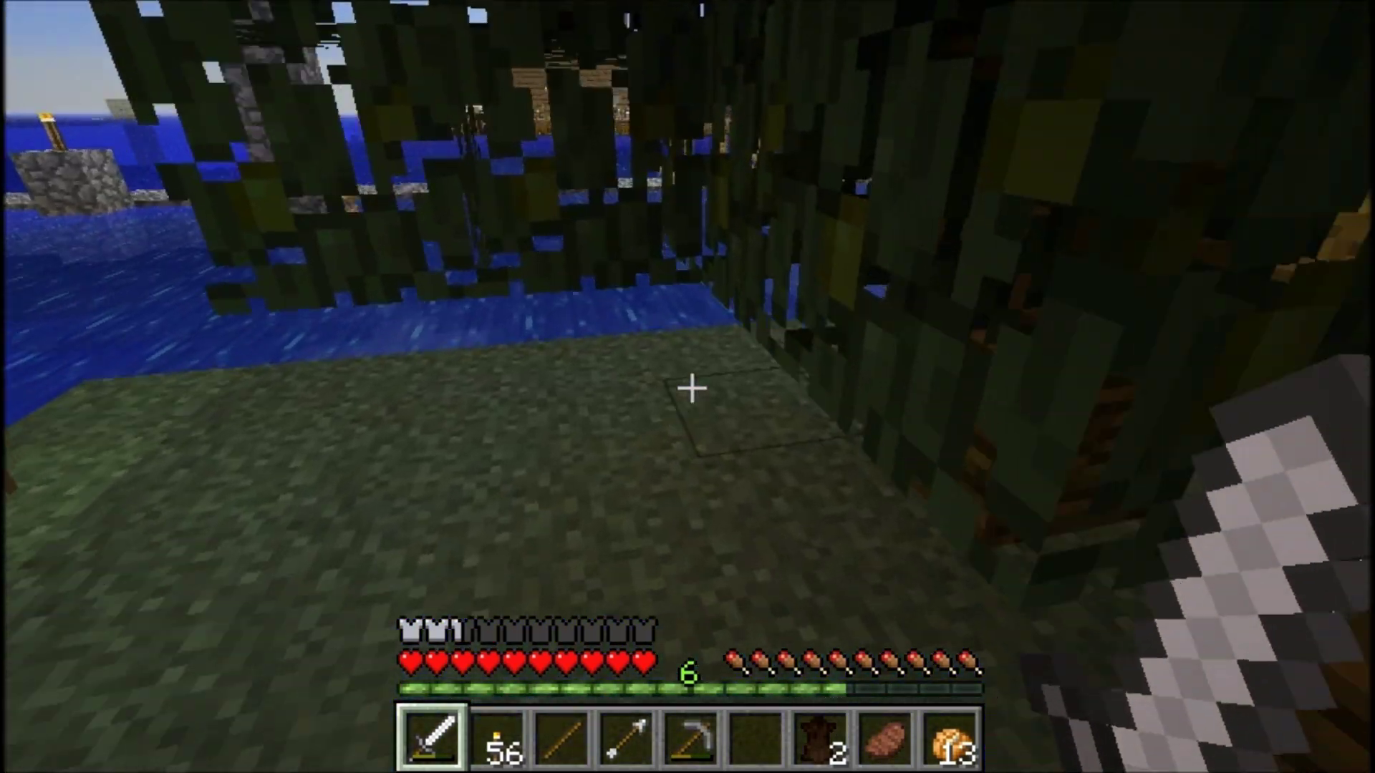
key("w")
key("w")
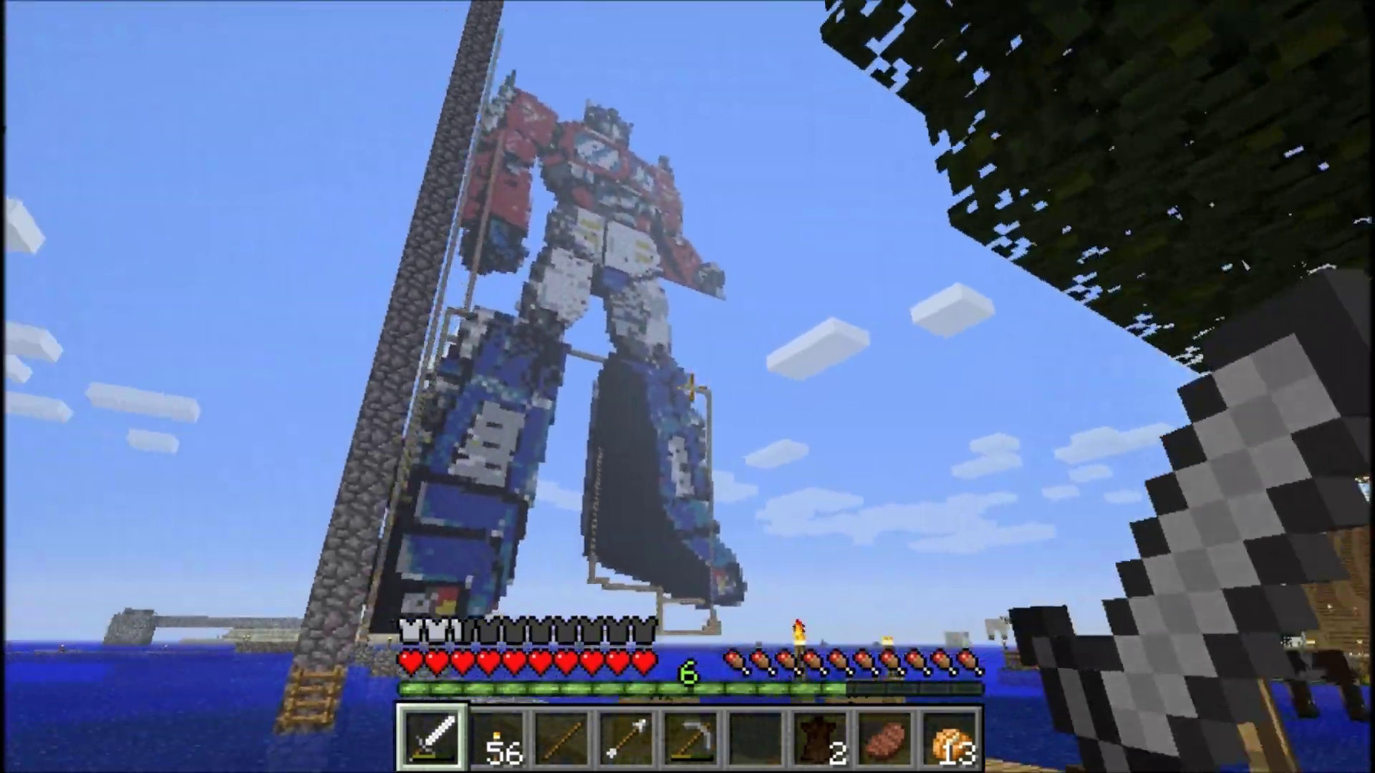
Follow the cobblestone causeway to the ladder pillar beside Optimus Prime's foot and climb it
key("w")
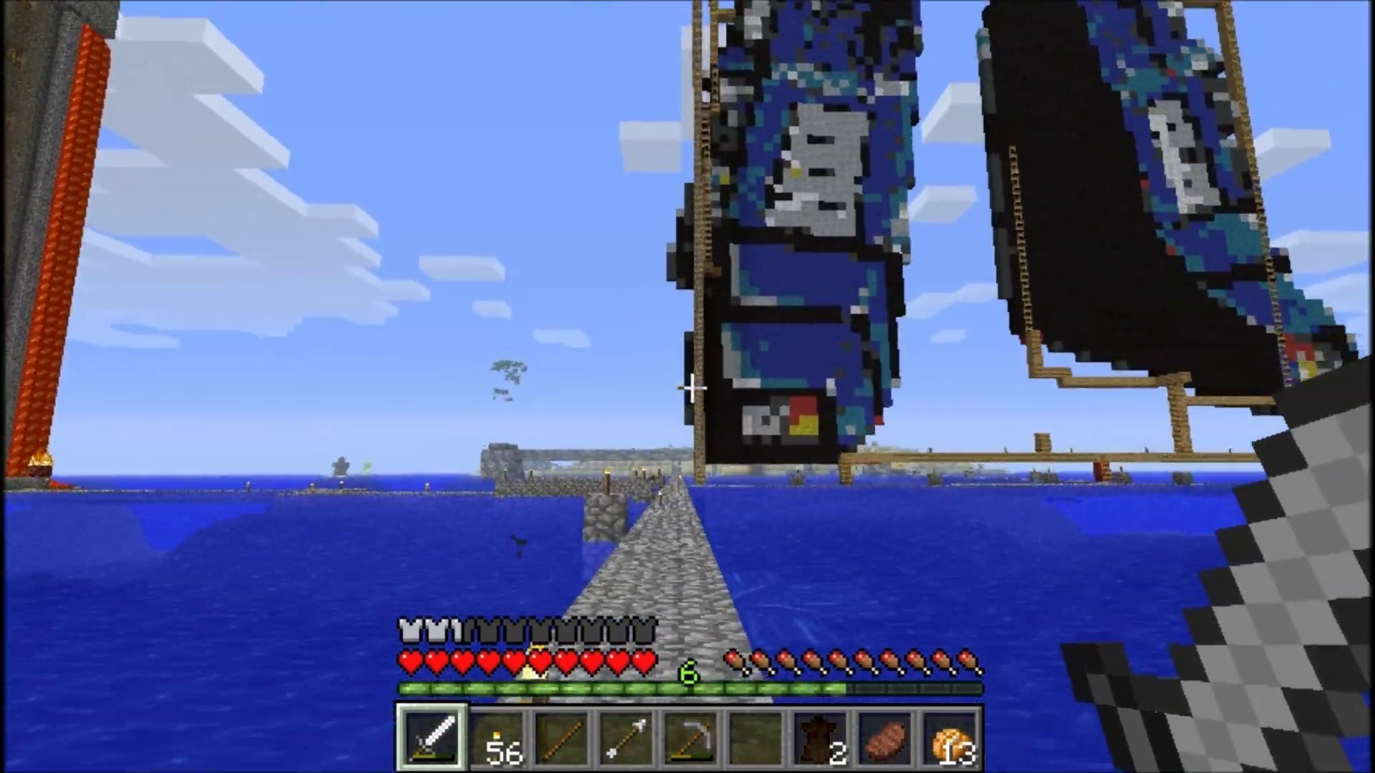
key("w")
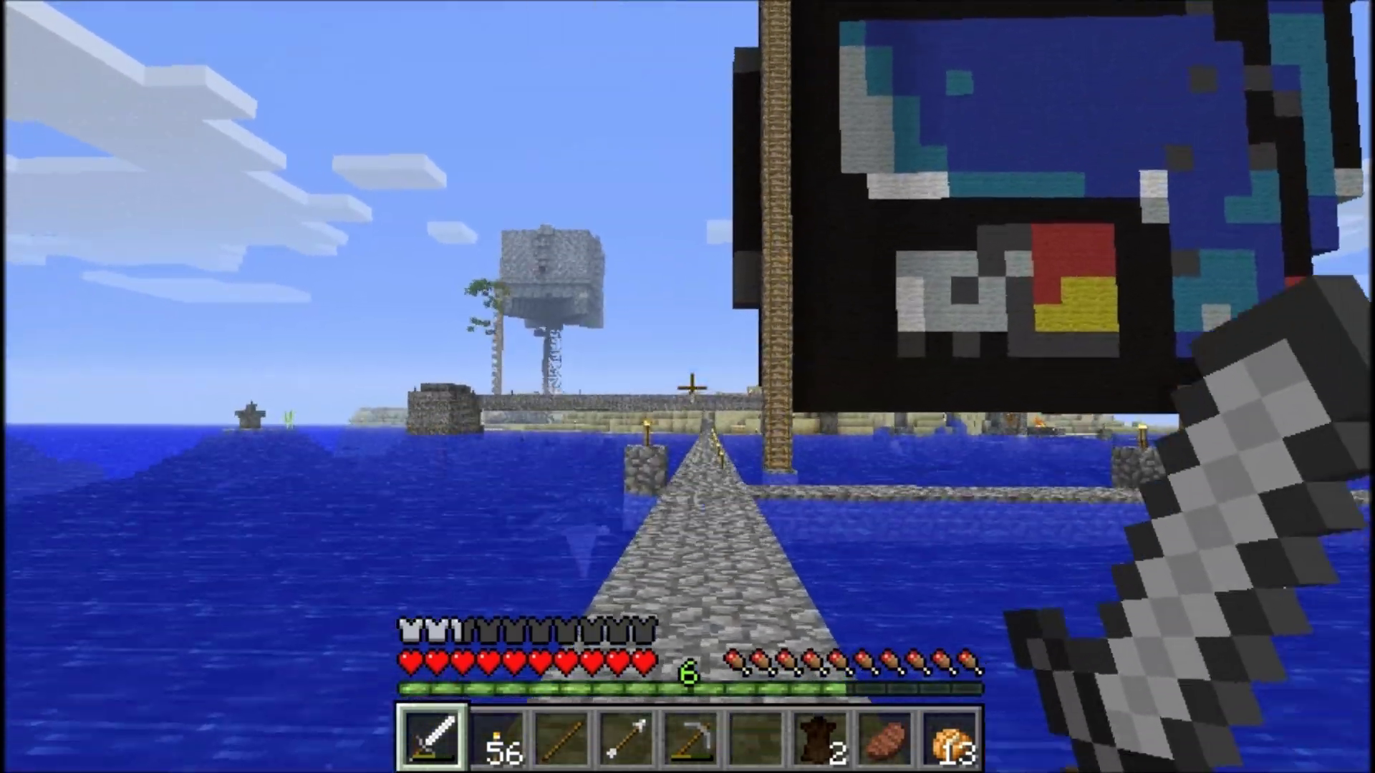
key("w")
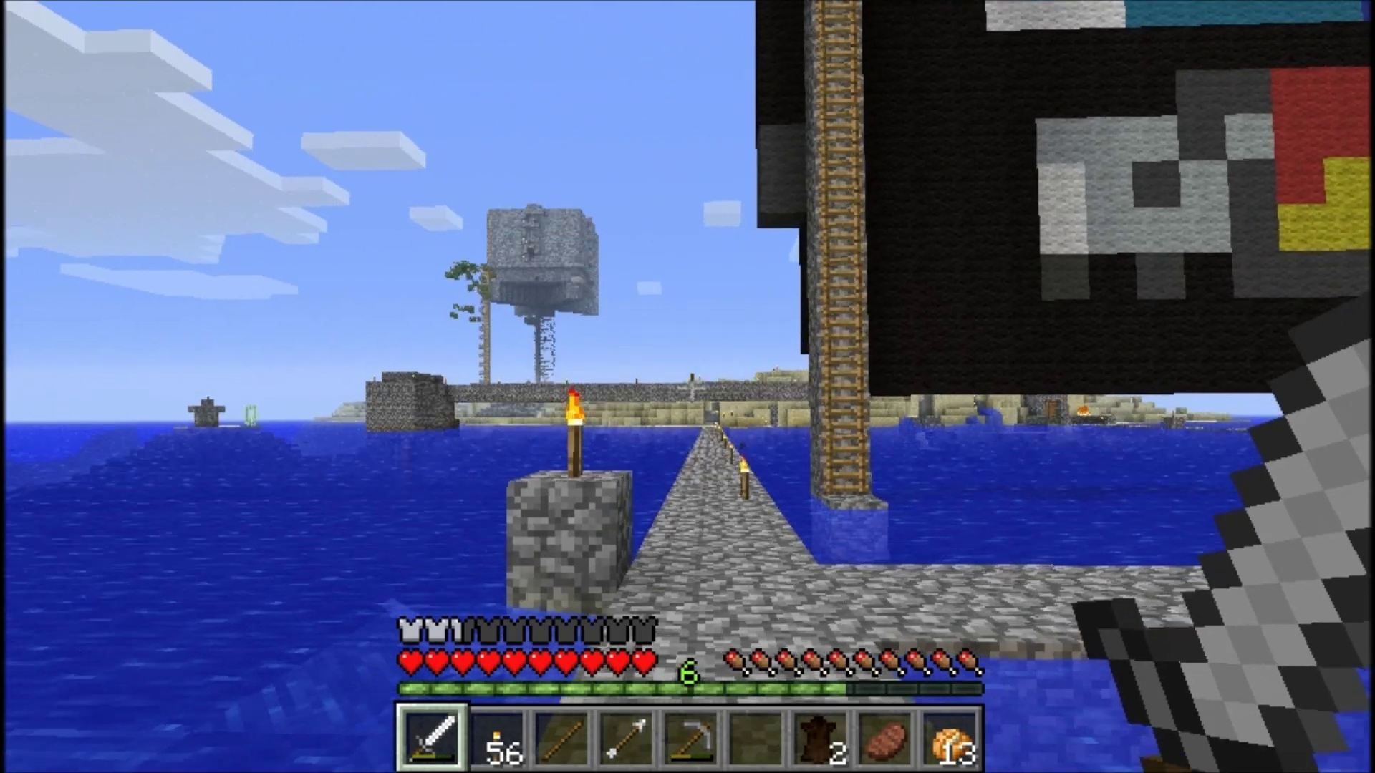
key("w")
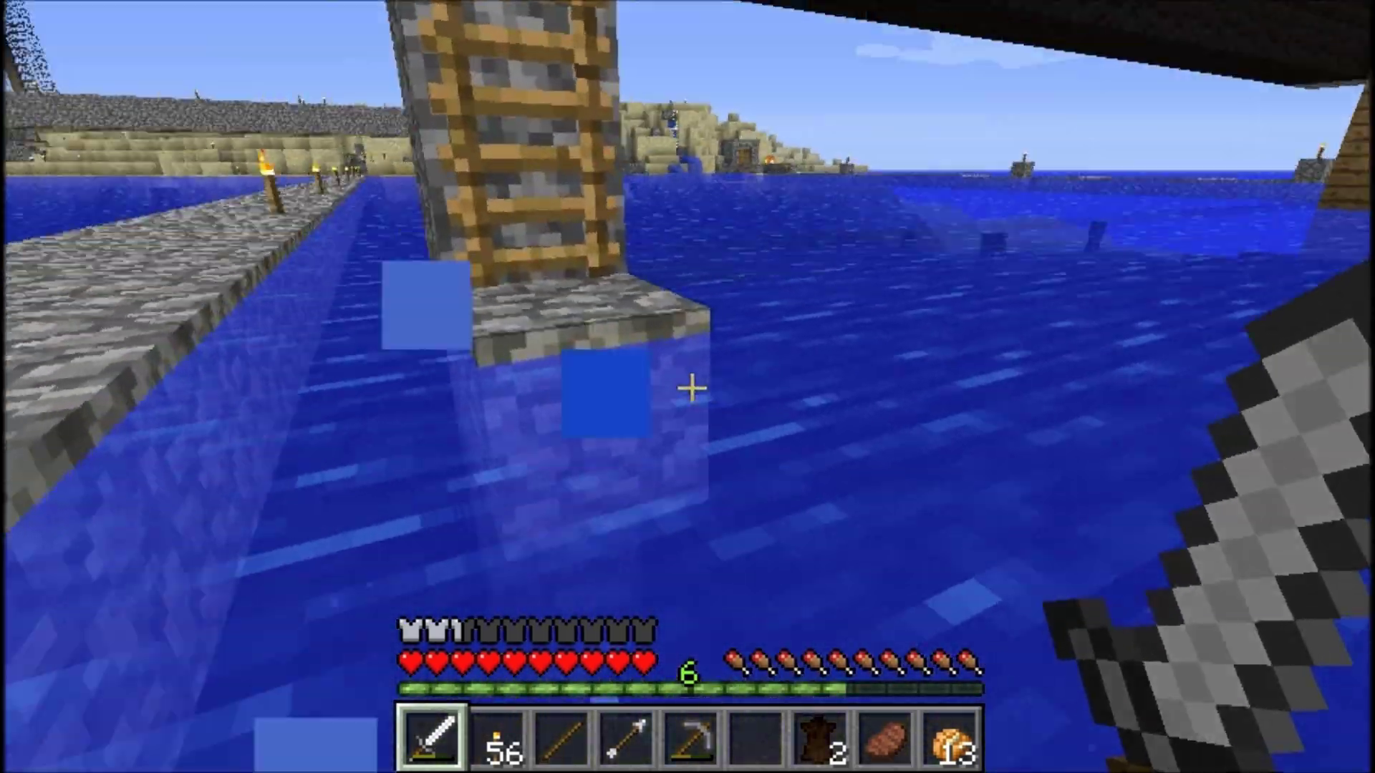
key("w")
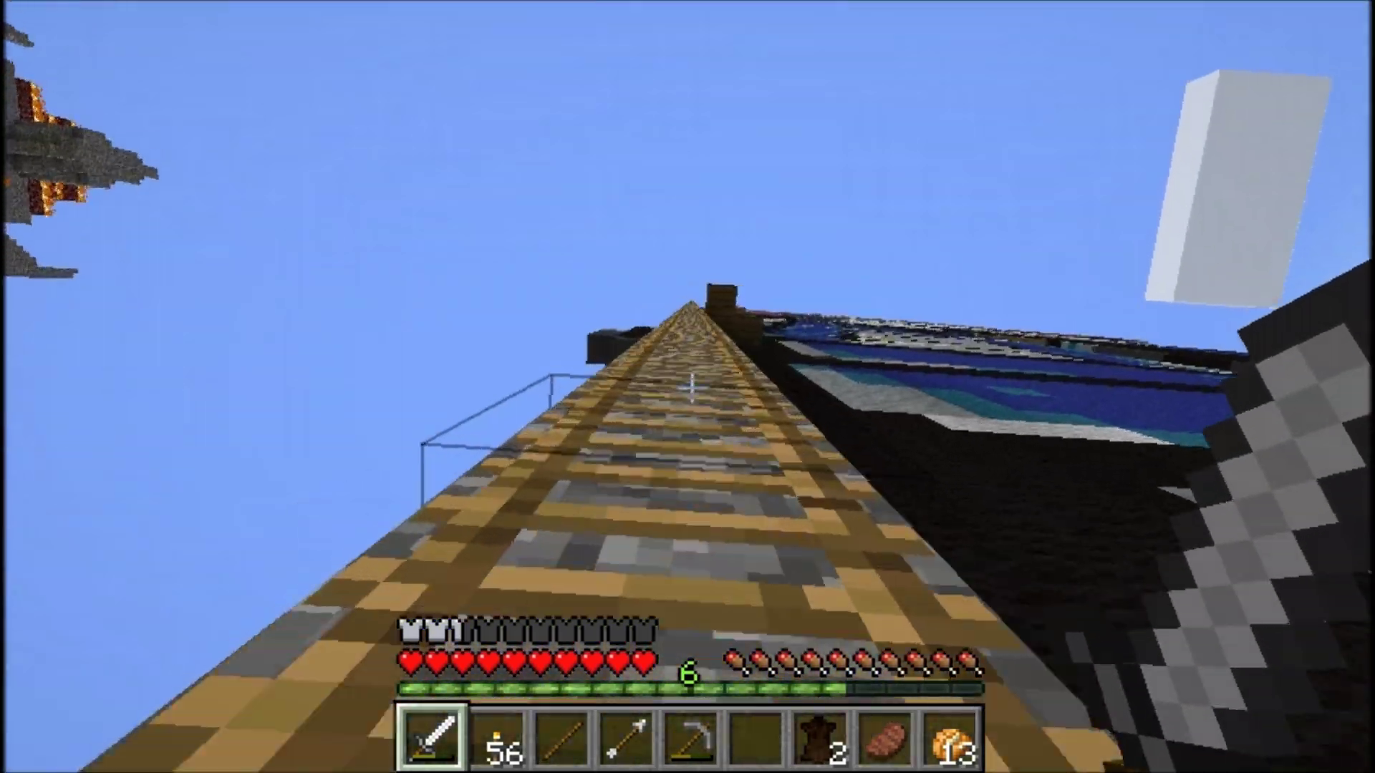